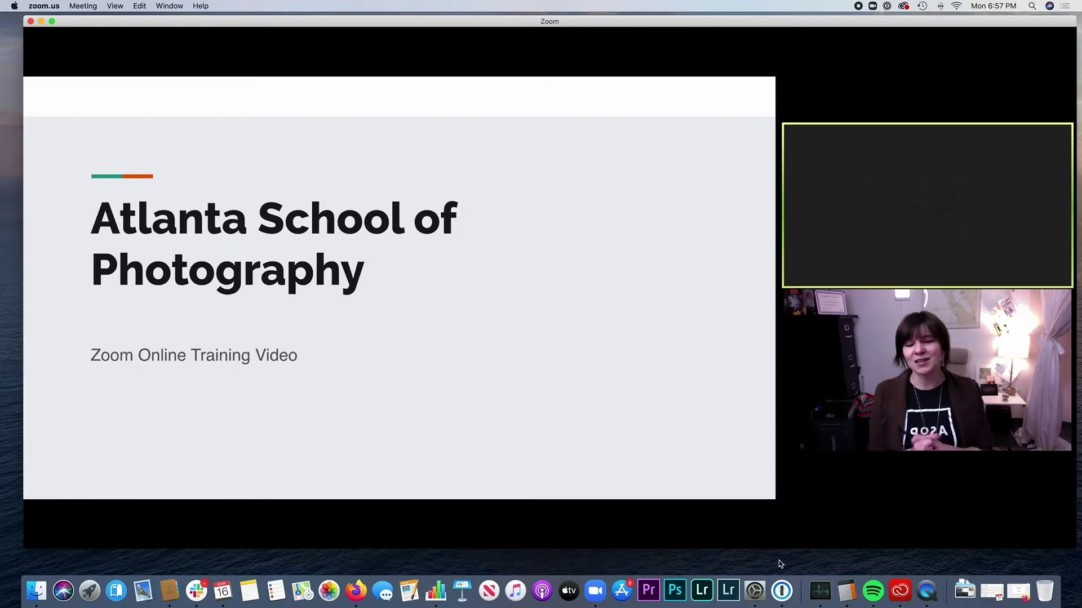
Open the meeting's video settings and check which cameras can be selected
mouse_move(905, 41)
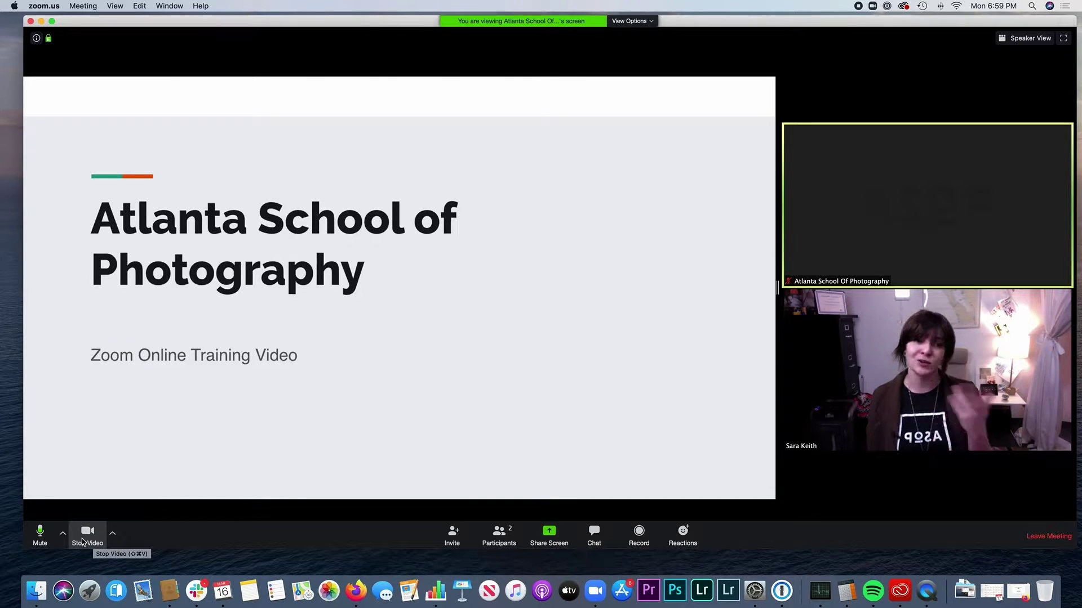
left_click(112, 534)
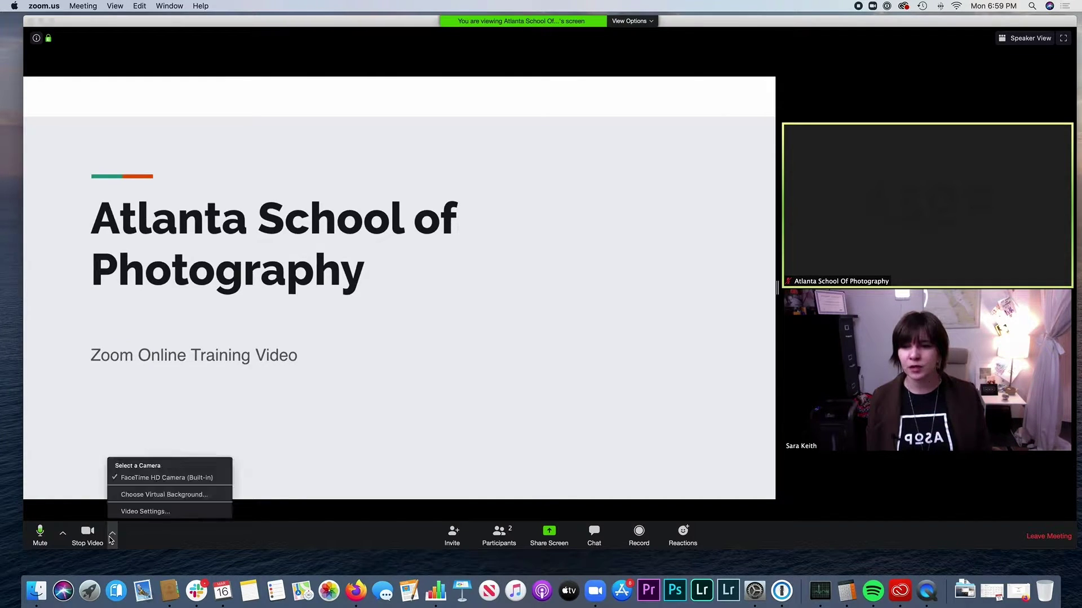
left_click(121, 511)
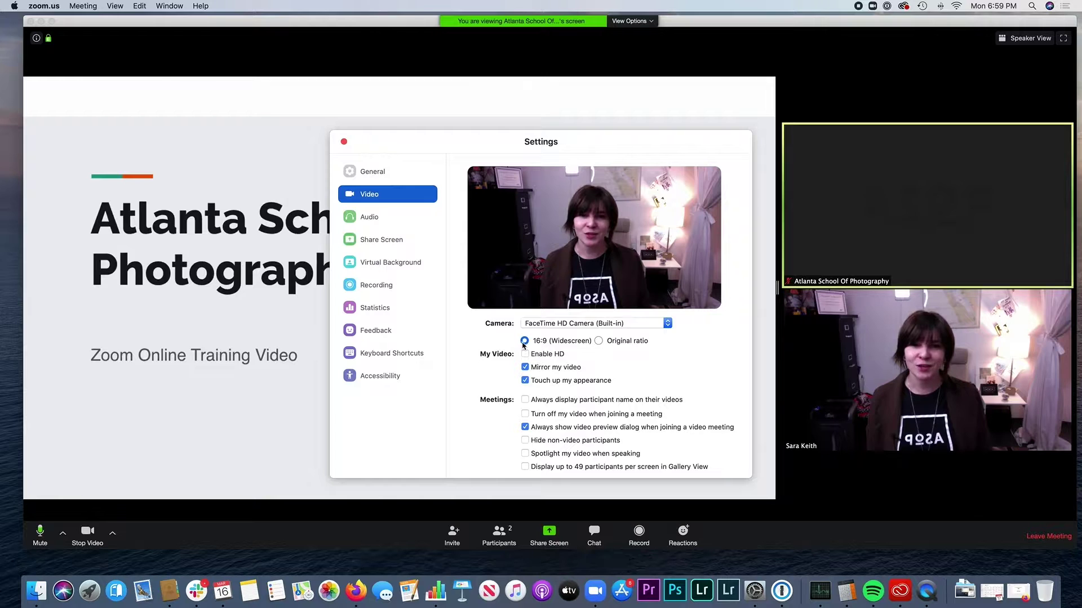
left_click(565, 323)
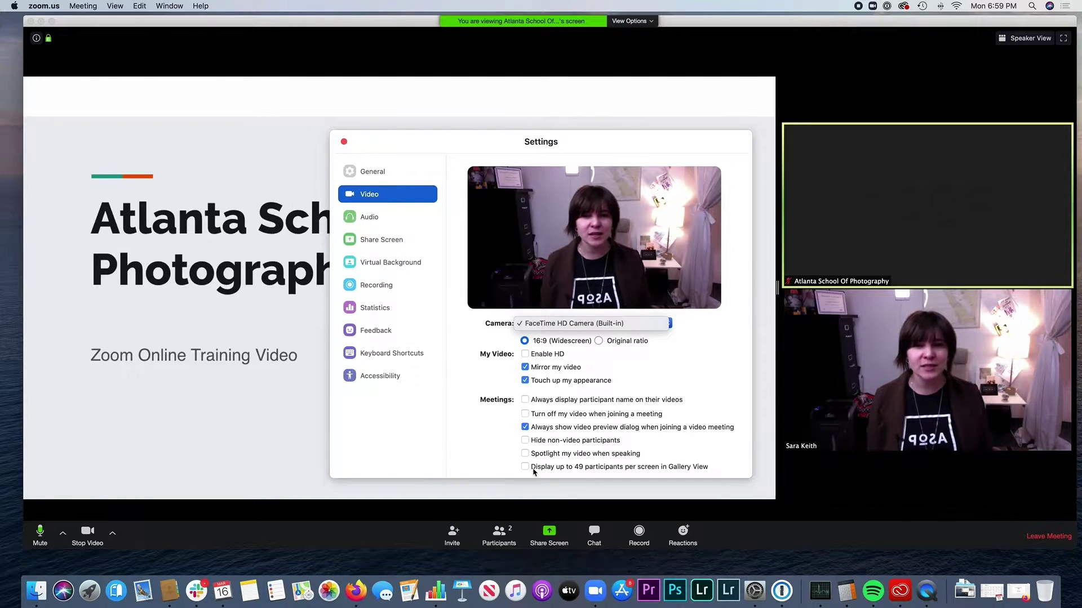
key("Escape")
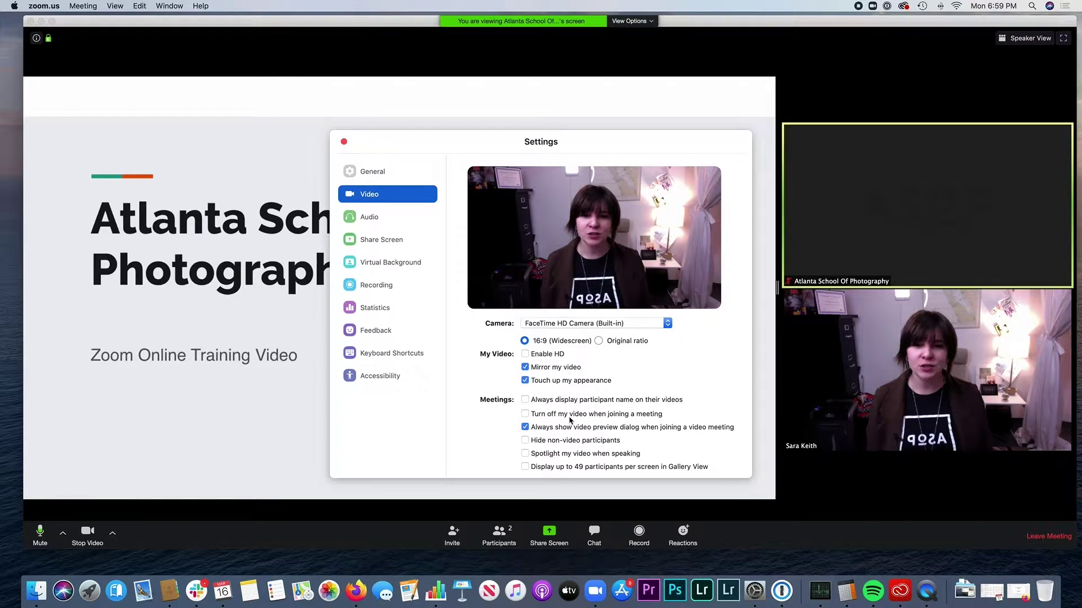
Enable hiding of non-video participants, disable it again, and close the video settings along with the battery notification
left_click(526, 440)
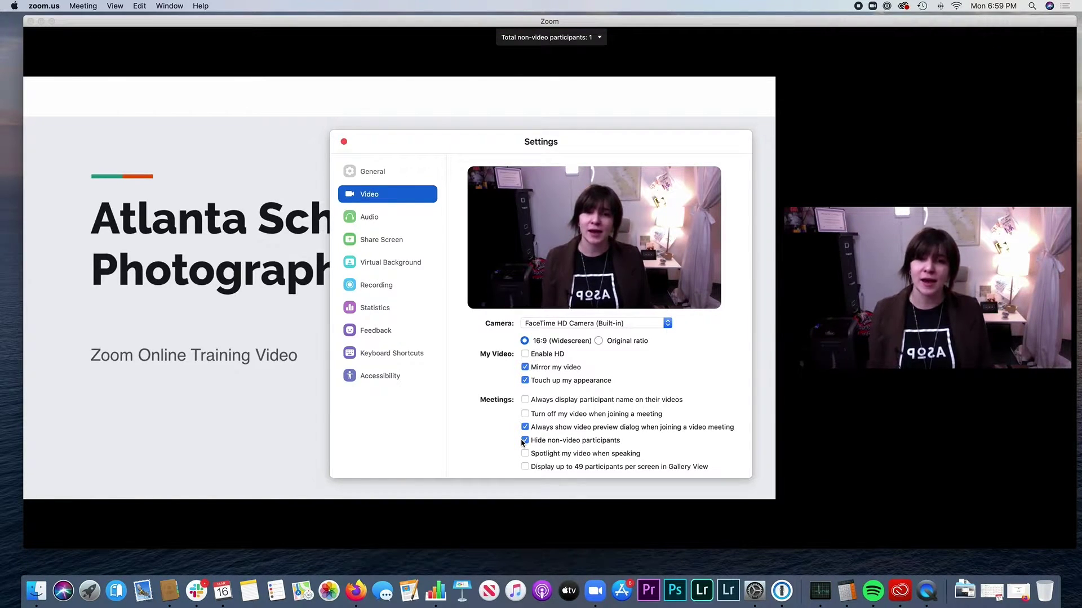
mouse_move(523, 444)
left_click(523, 441)
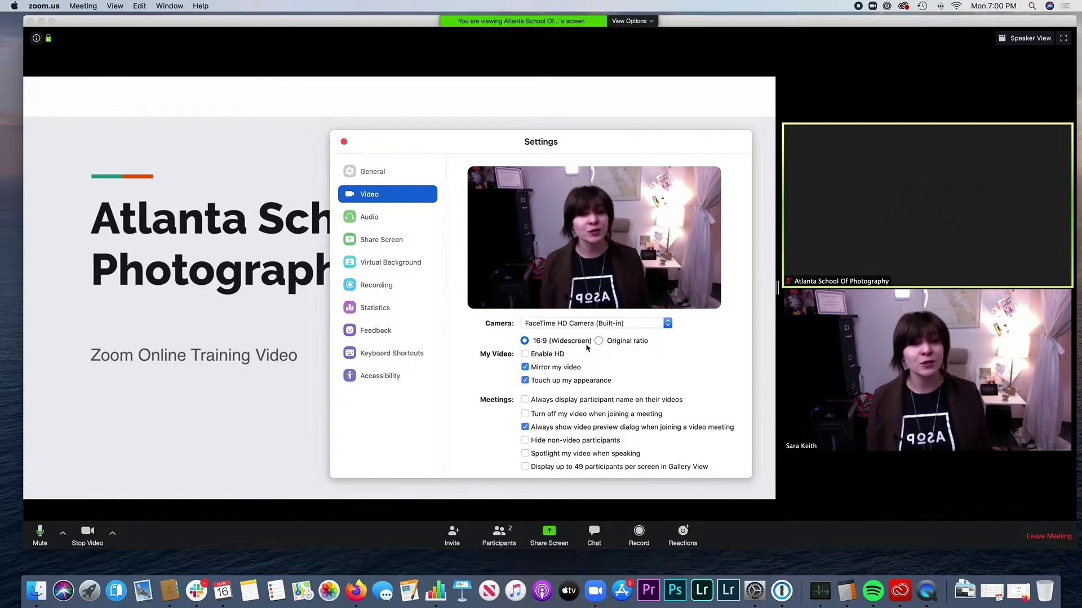
key("super+w")
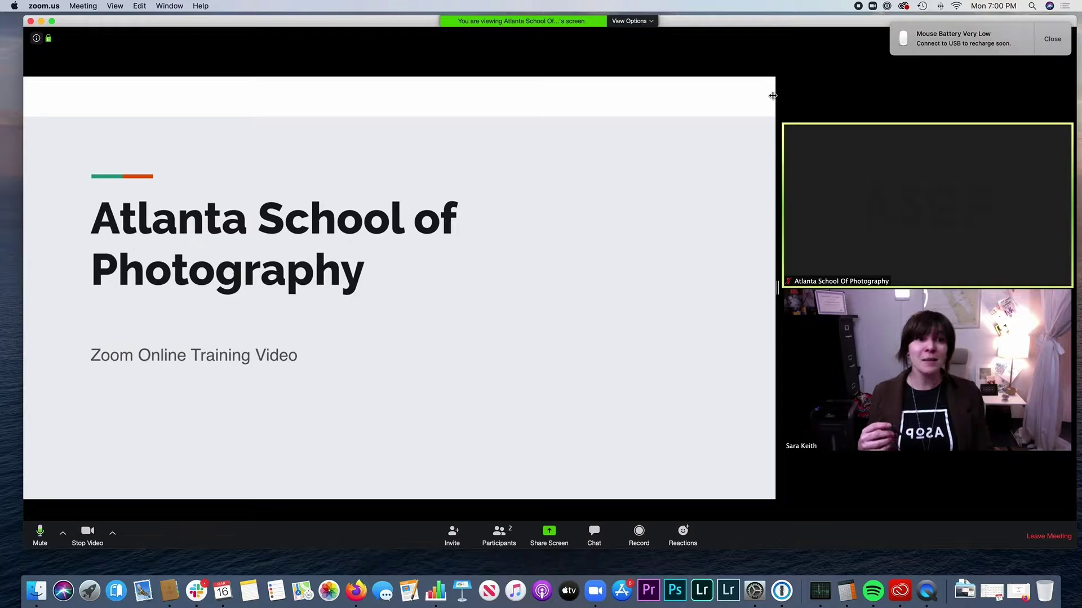
left_click(1051, 45)
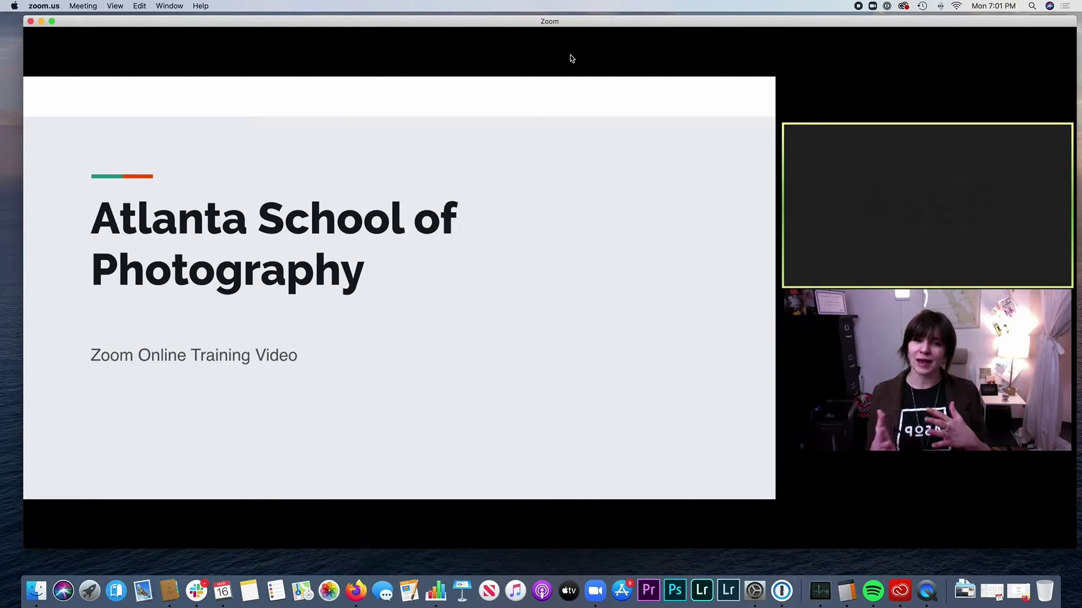
Open the audio settings, check the available microphone choices, and close the settings window
mouse_move(543, 68)
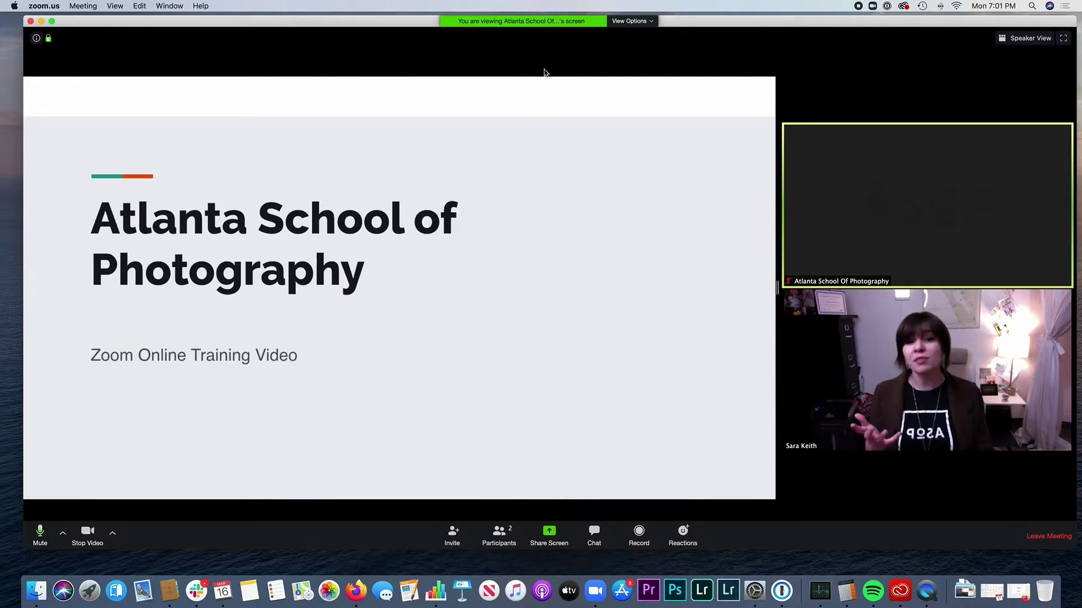
left_click(62, 535)
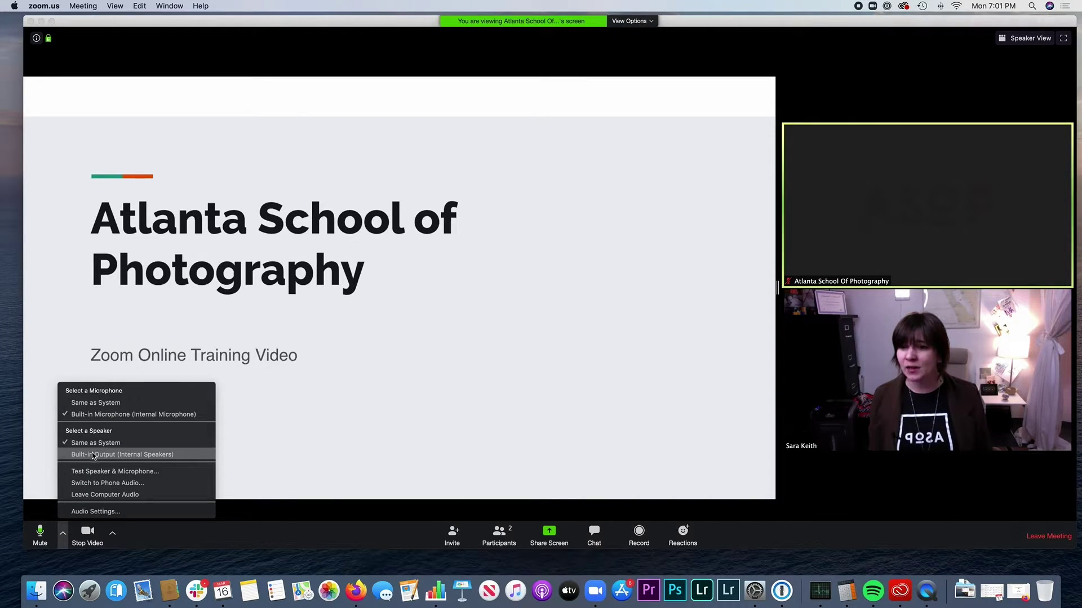
left_click(91, 512)
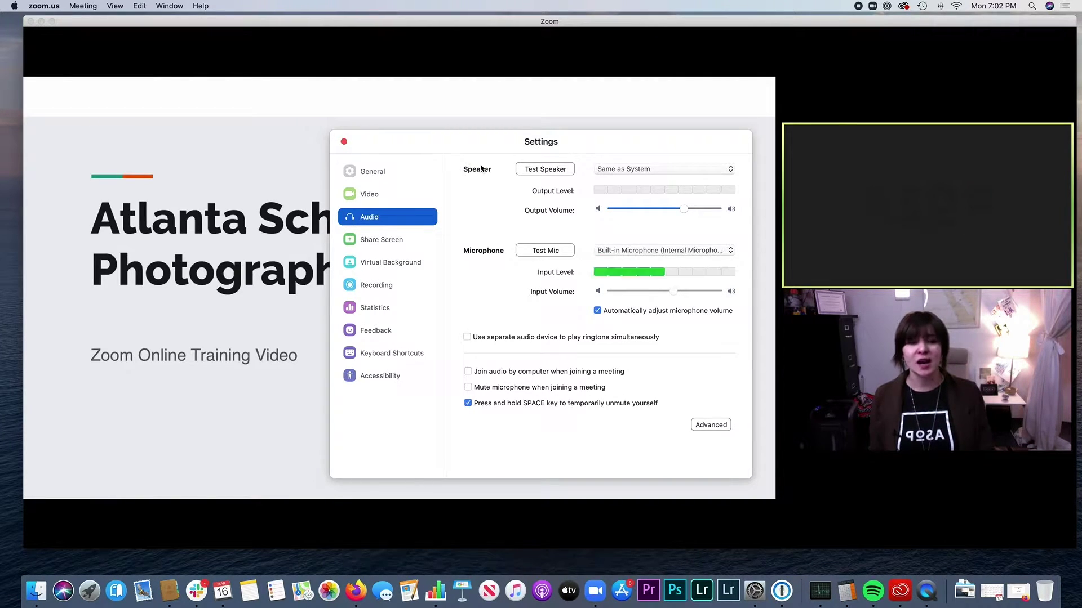
left_click(598, 251)
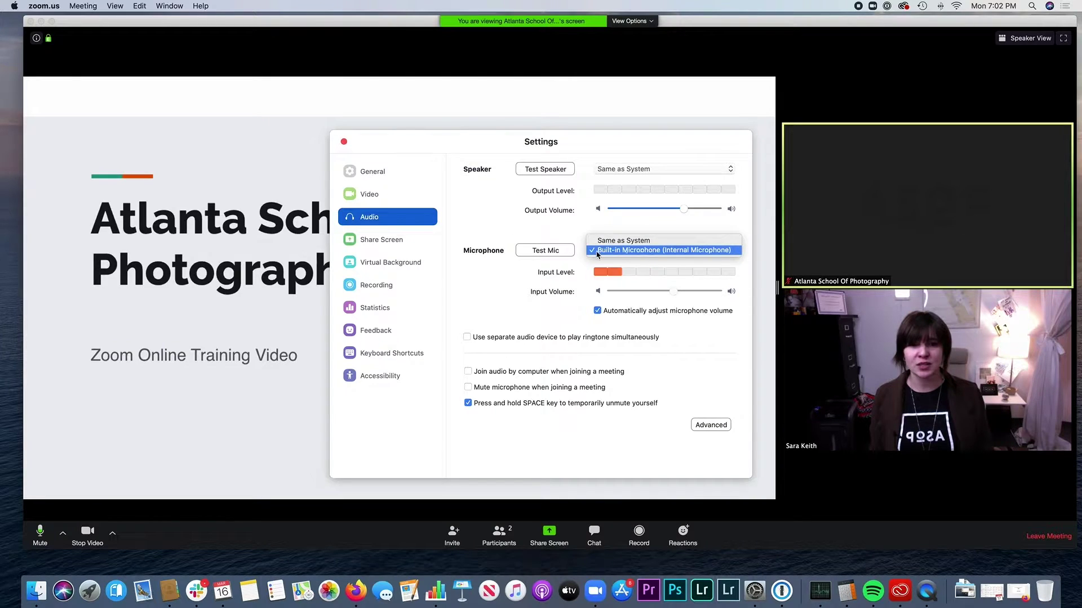
left_click(544, 211)
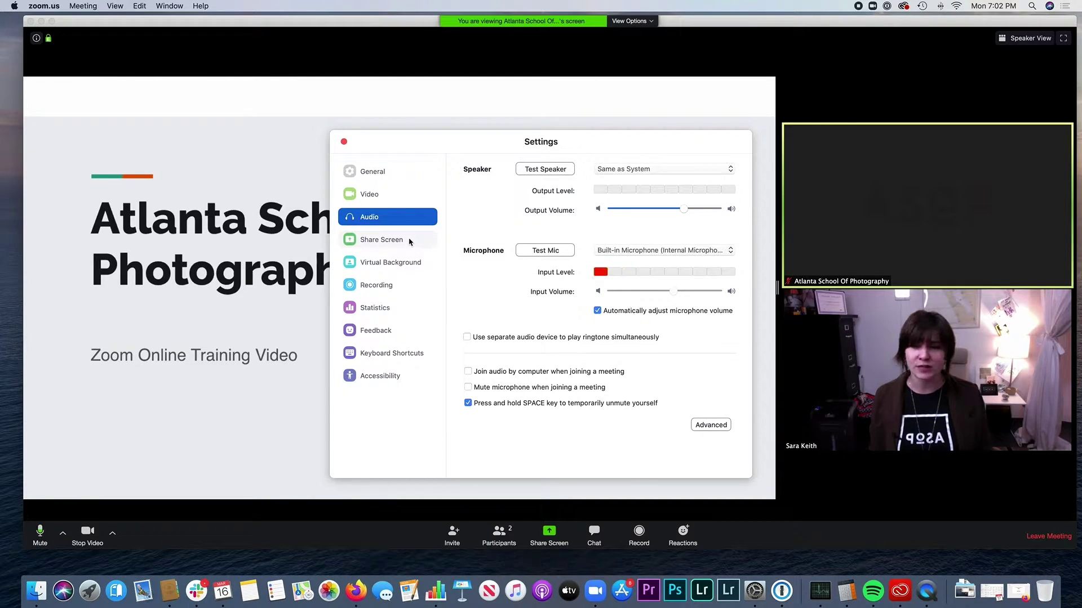
left_click(343, 141)
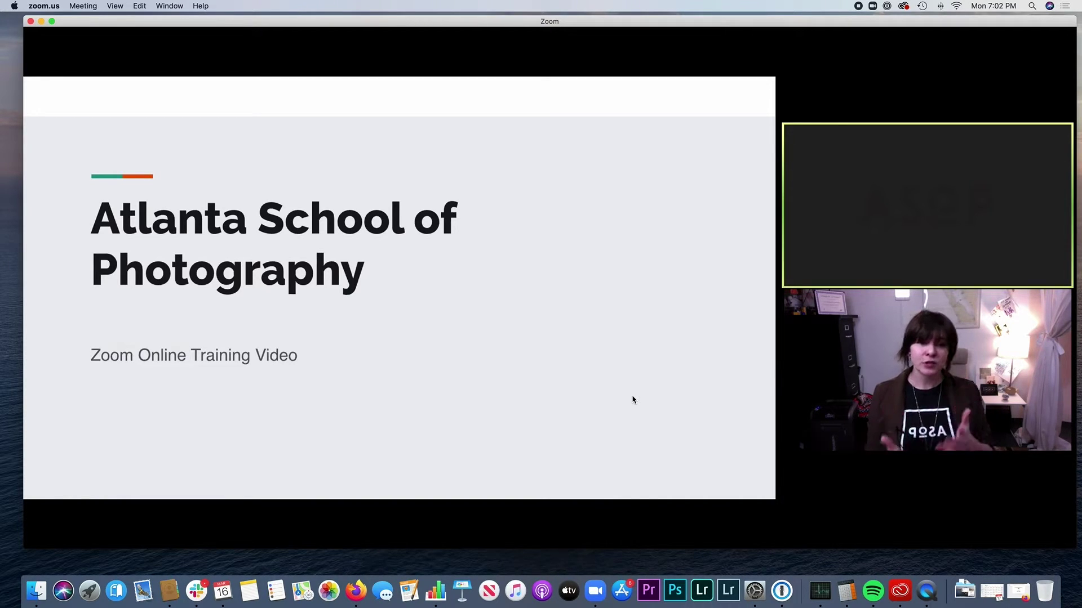
Show the meeting's participants list, and open and cancel the rename prompt for your own entry
mouse_move(484, 526)
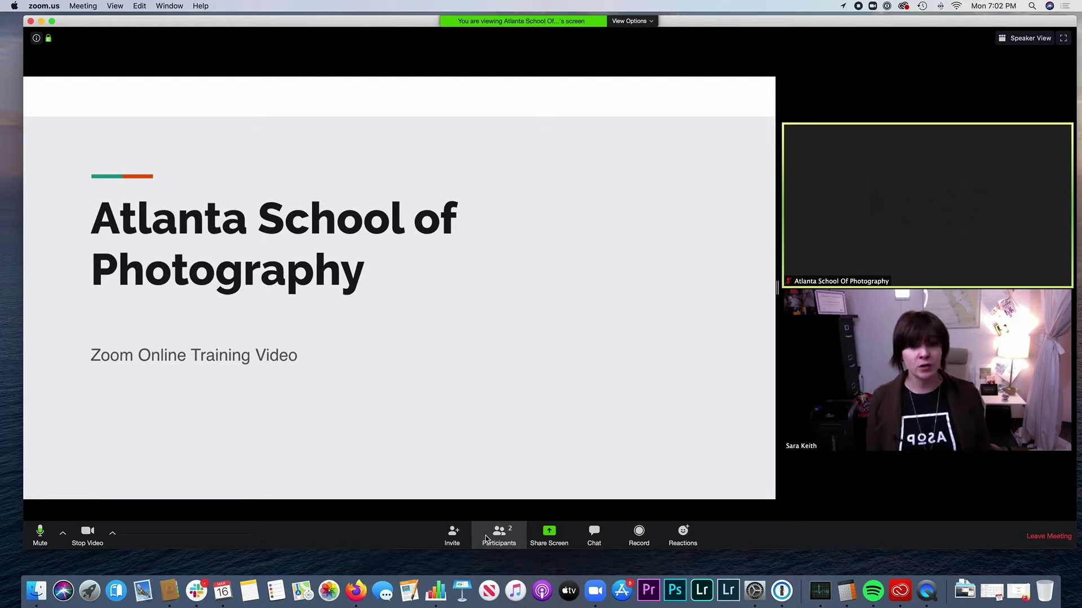
left_click(494, 539)
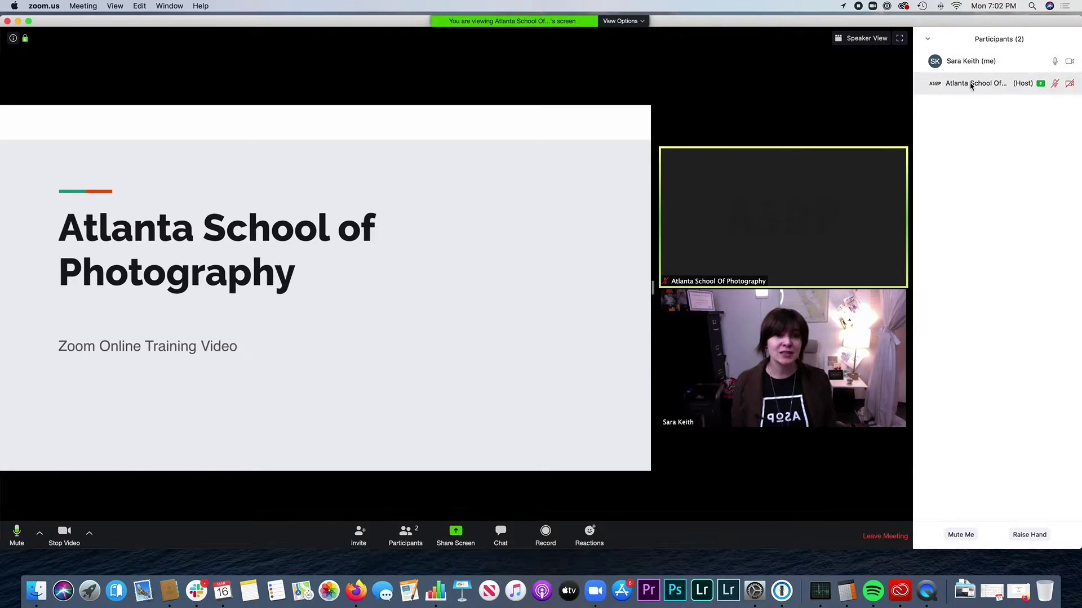
mouse_move(969, 65)
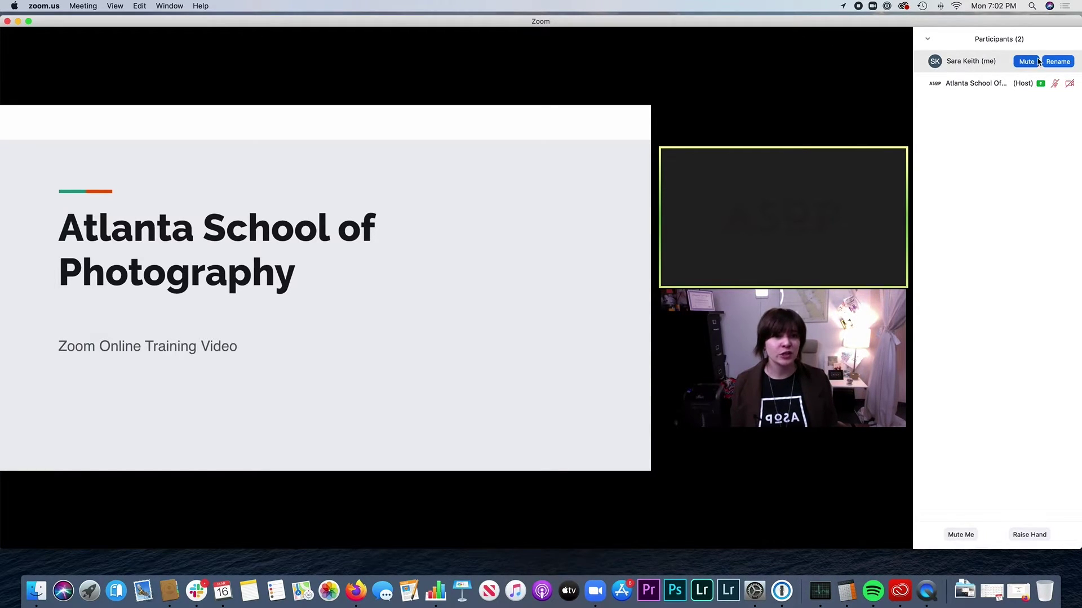
left_click(1061, 63)
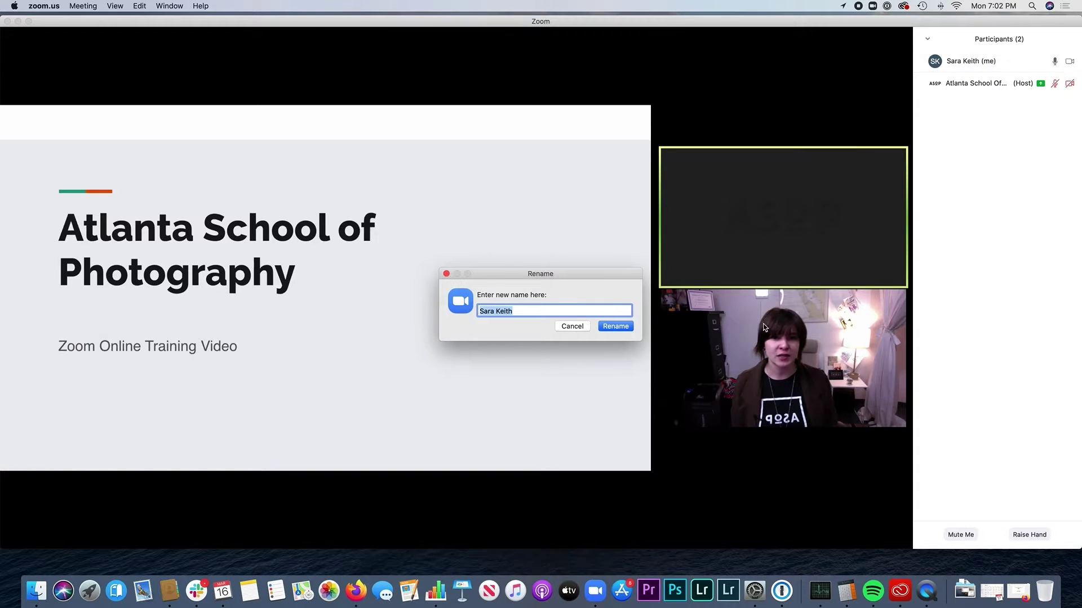
left_click(571, 326)
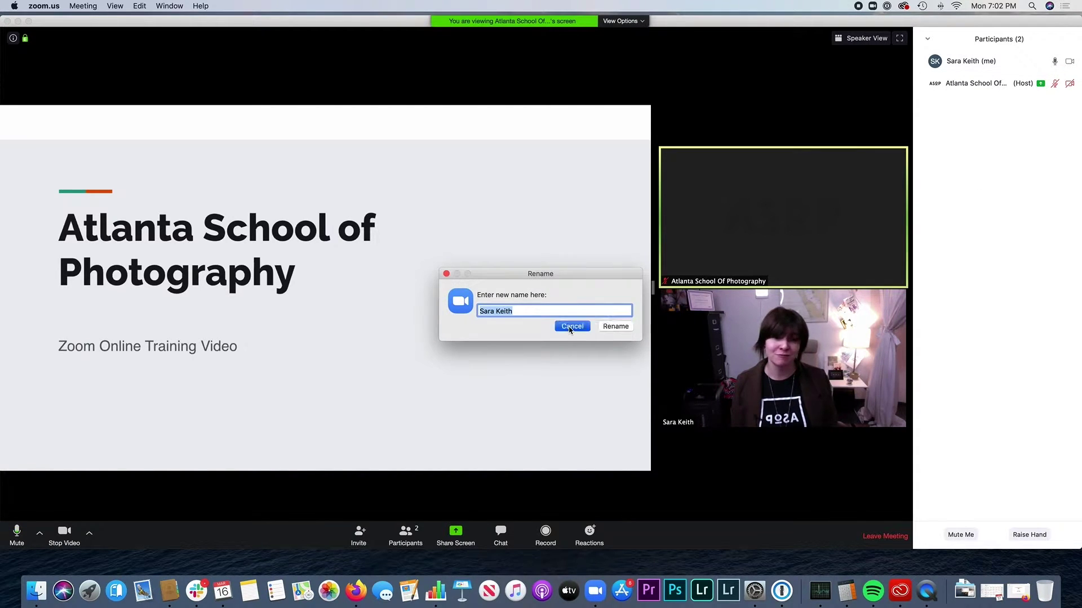
Raise your hand in the meeting and lower it again from your own video tile
mouse_move(988, 72)
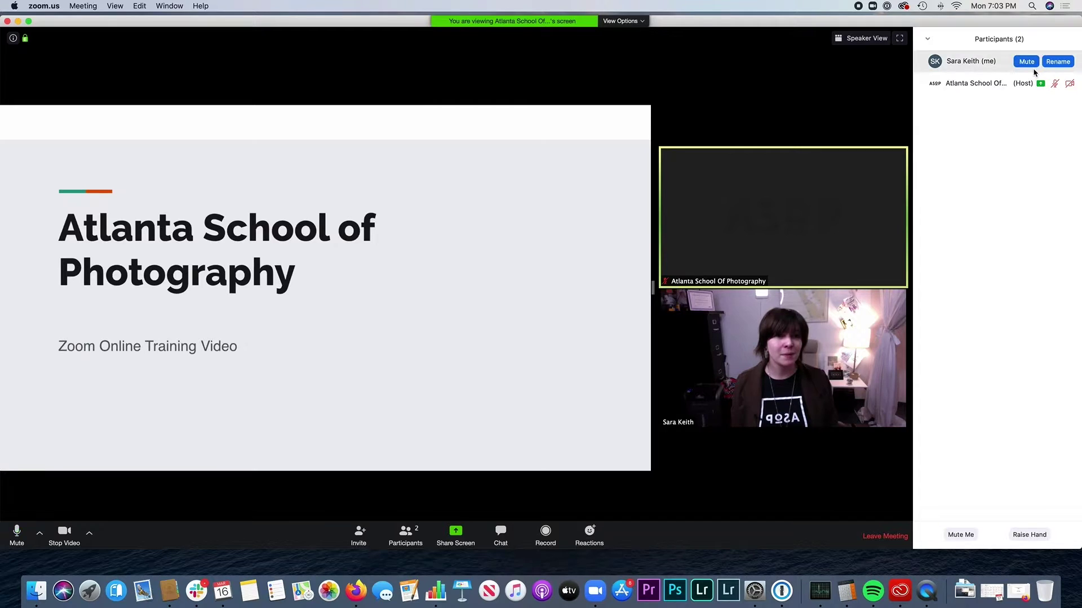
left_click(1027, 534)
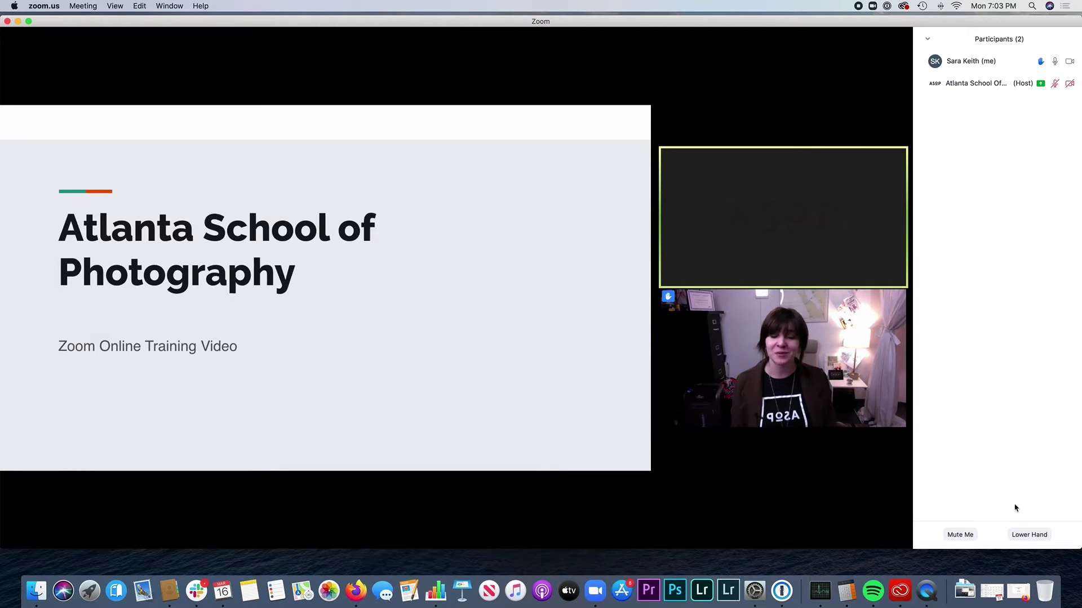
mouse_move(689, 336)
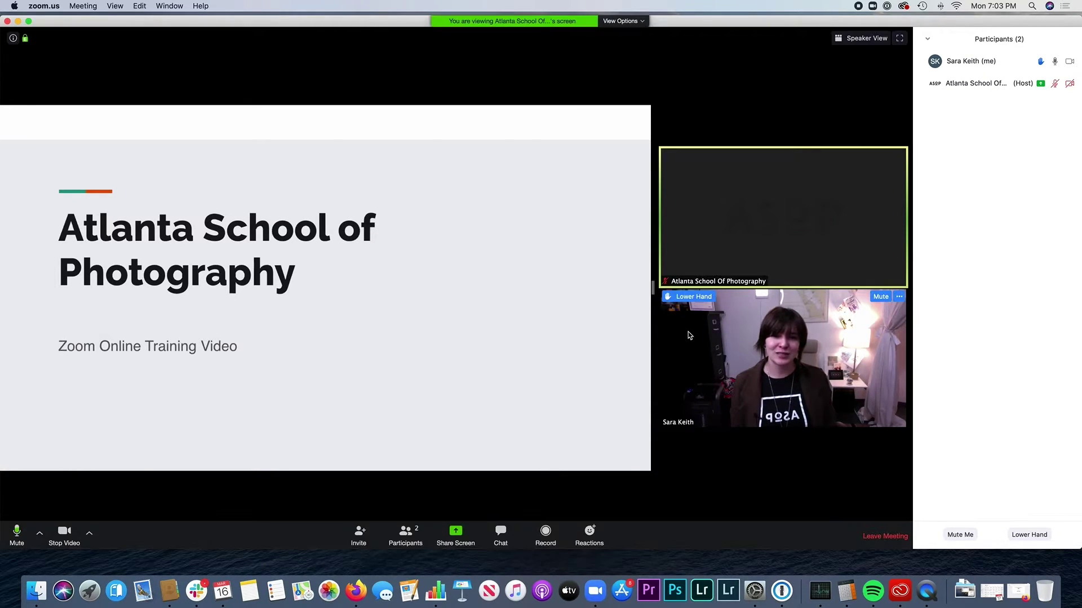
left_click(693, 297)
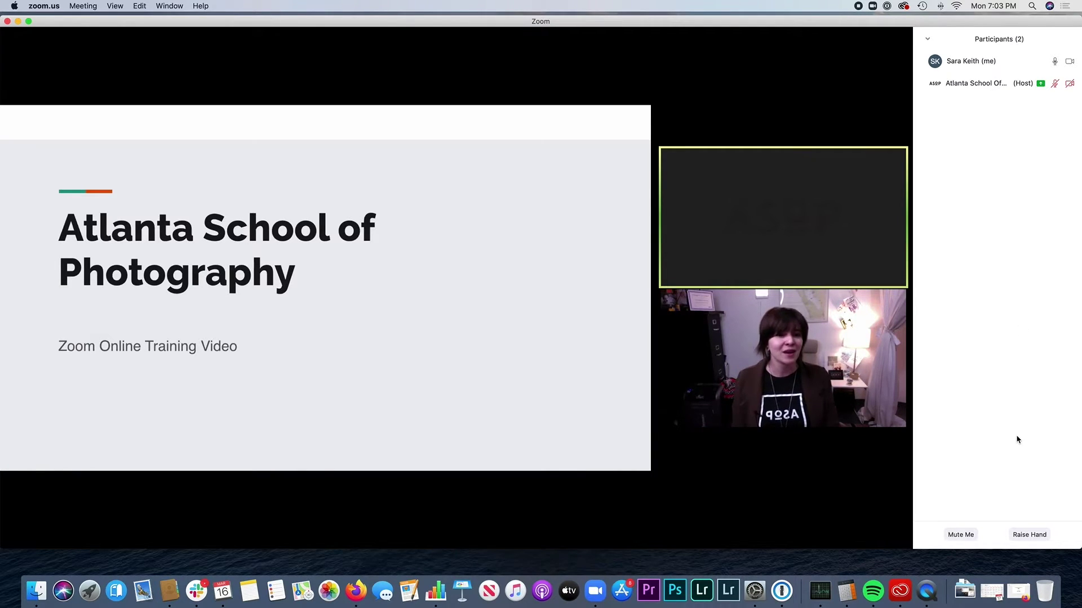
Open the meeting chat beside the participants list and place the cursor in the message field
mouse_move(640, 483)
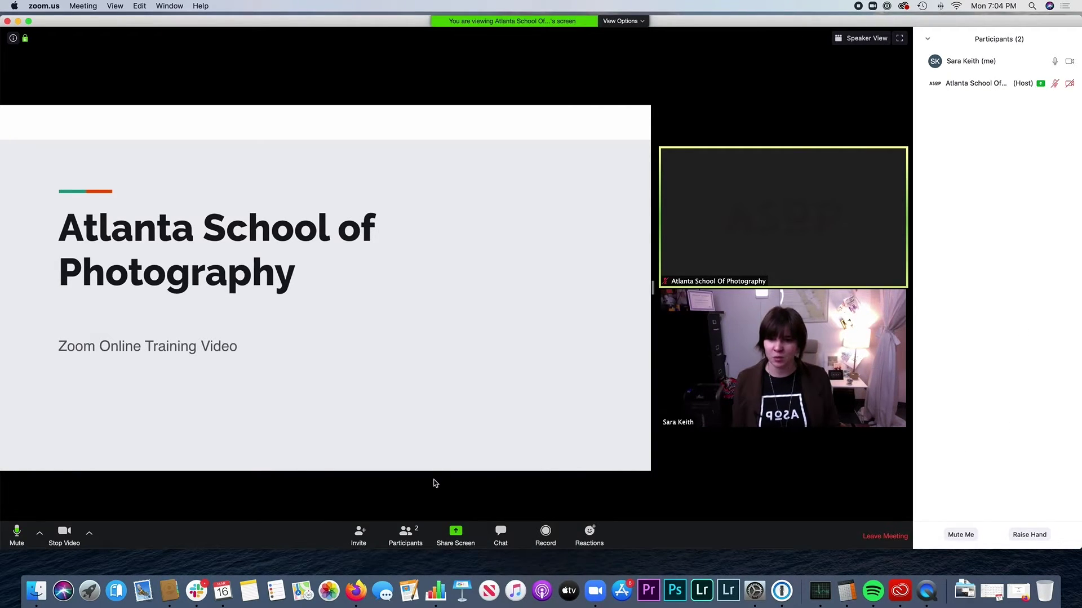
left_click(500, 540)
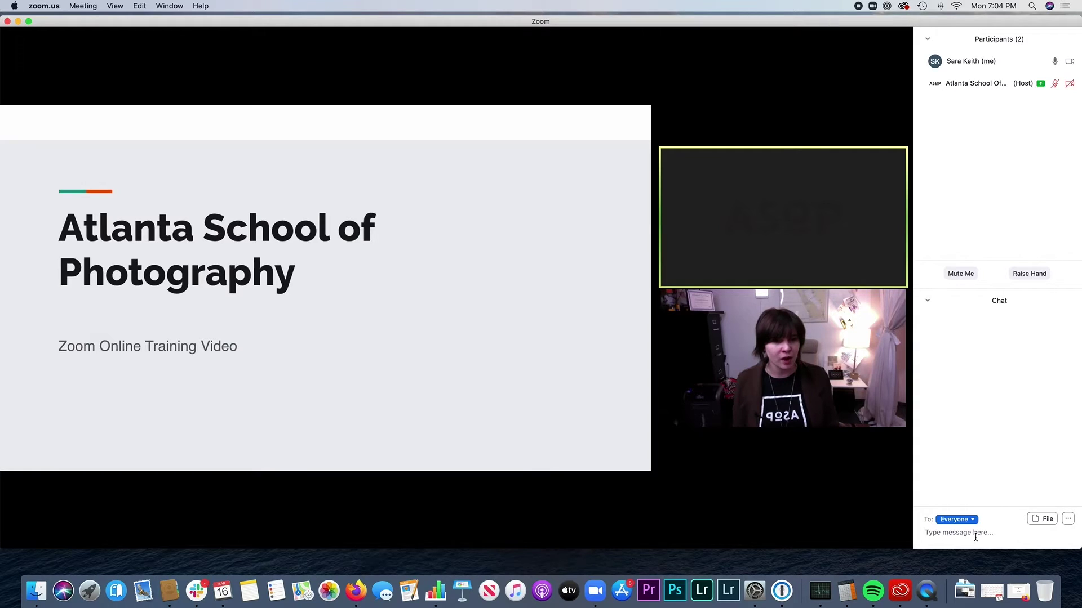
left_click(975, 537)
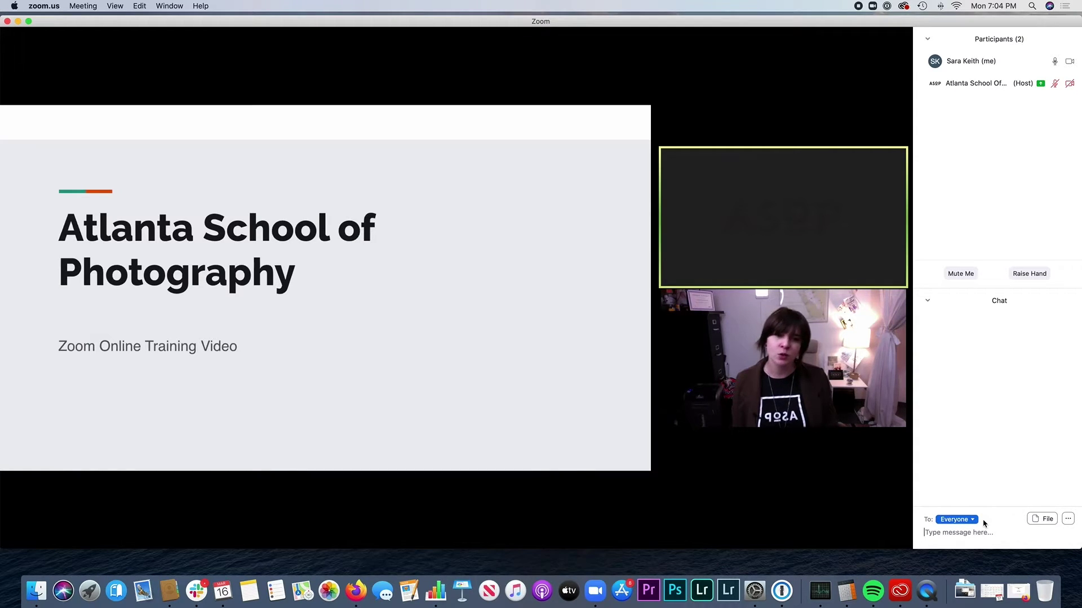
Switch the chat recipient to the host, Atlanta School Of Photography, for private messaging, and back to Everyone
left_click(970, 524)
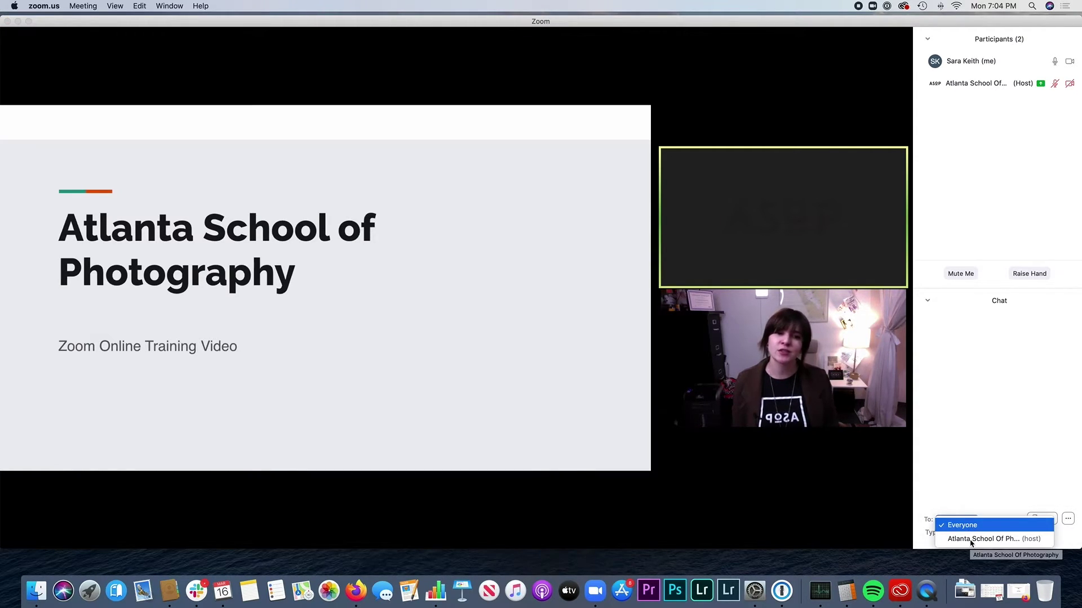
left_click(970, 539)
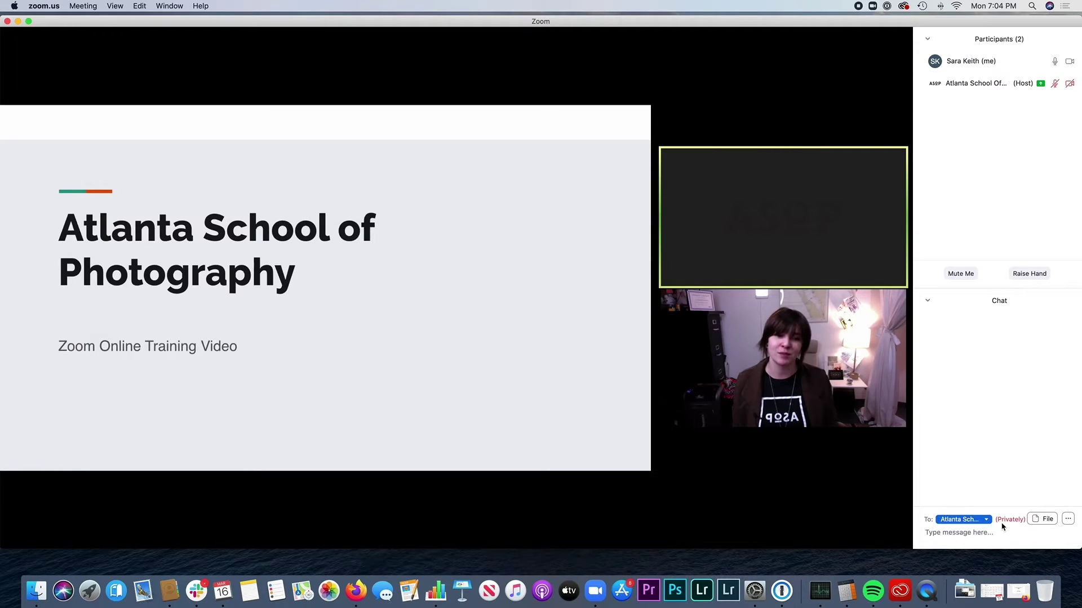
left_click(975, 520)
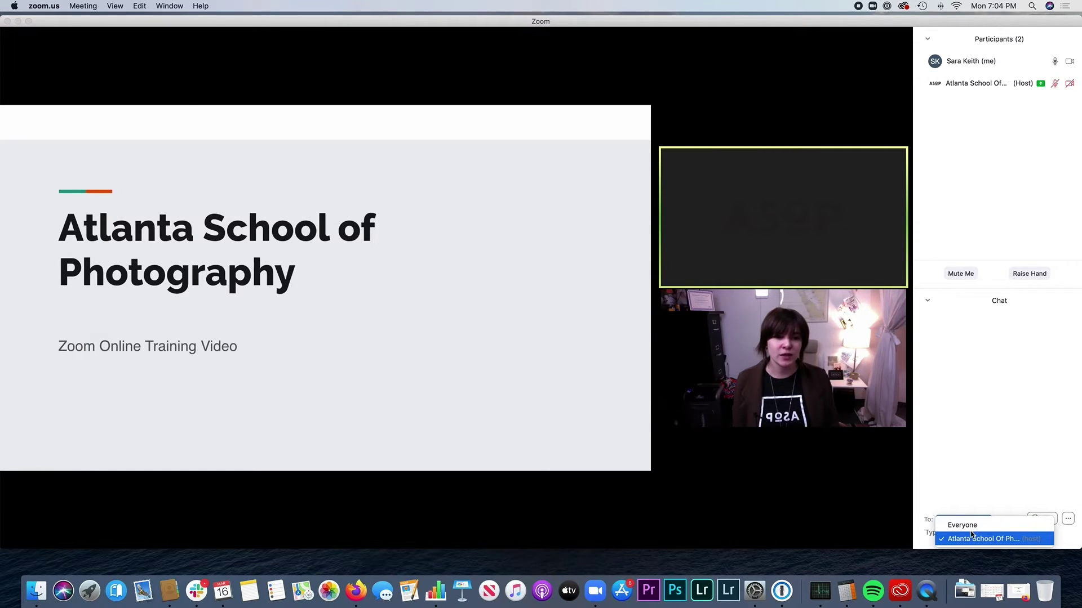
left_click(971, 526)
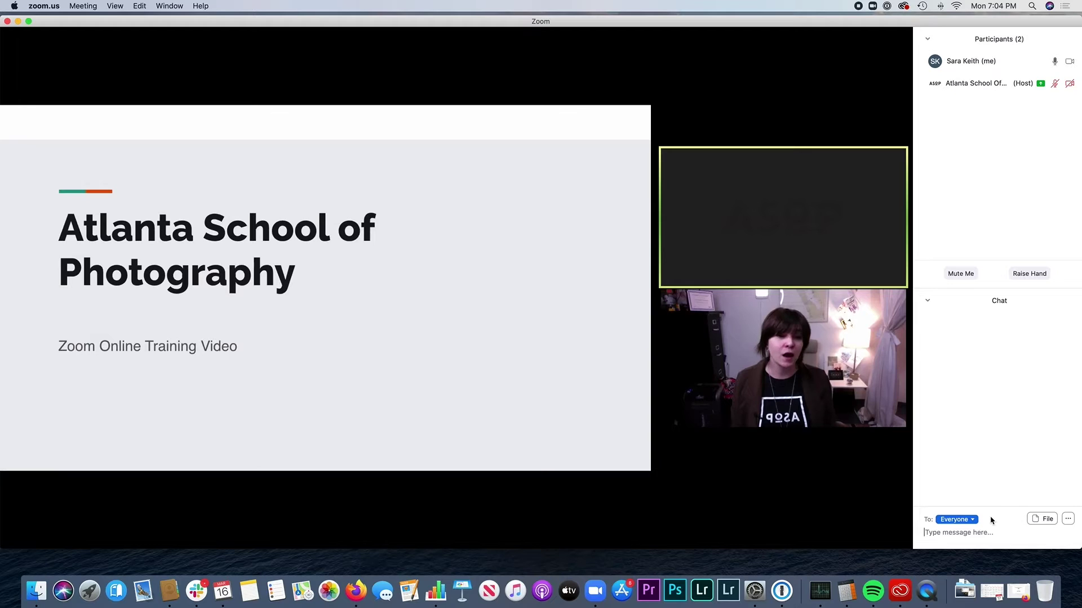
Check which sources the chat offers for sharing a file and look at its additional chat options
left_click(1041, 521)
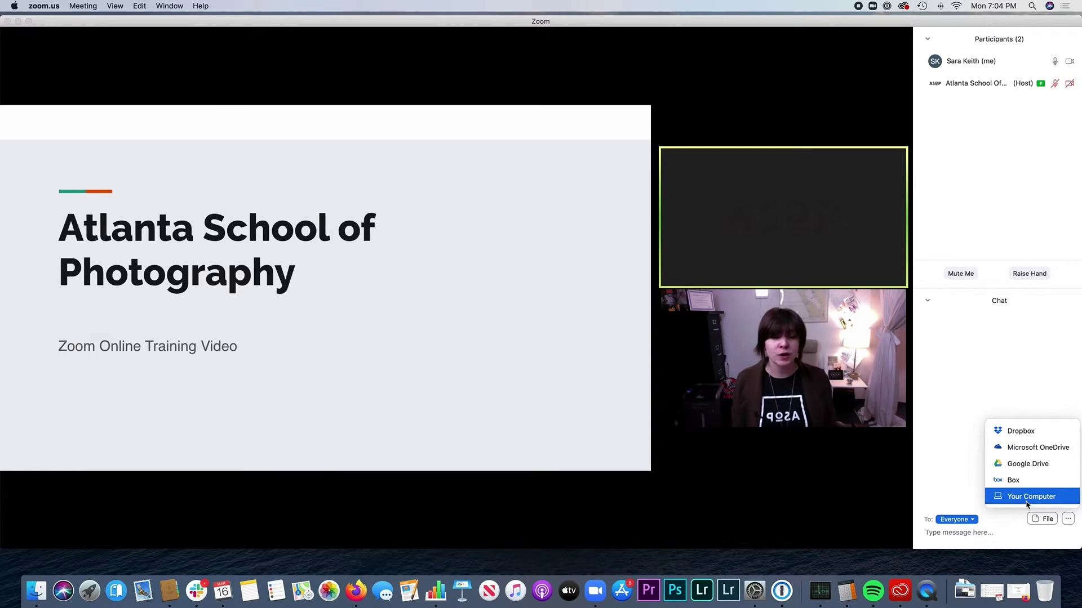
left_click(954, 471)
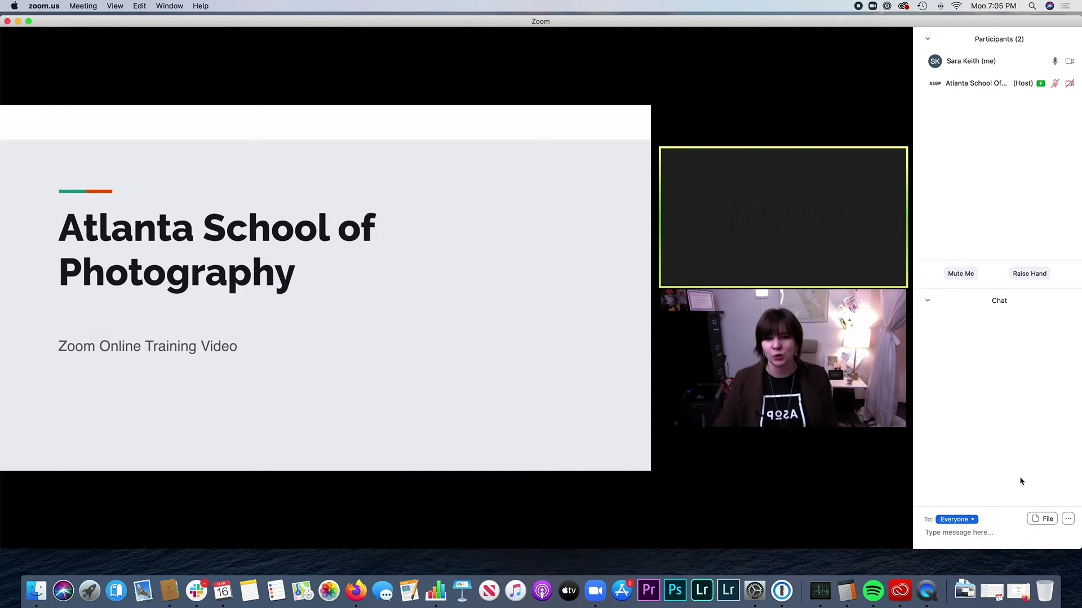
left_click(1067, 519)
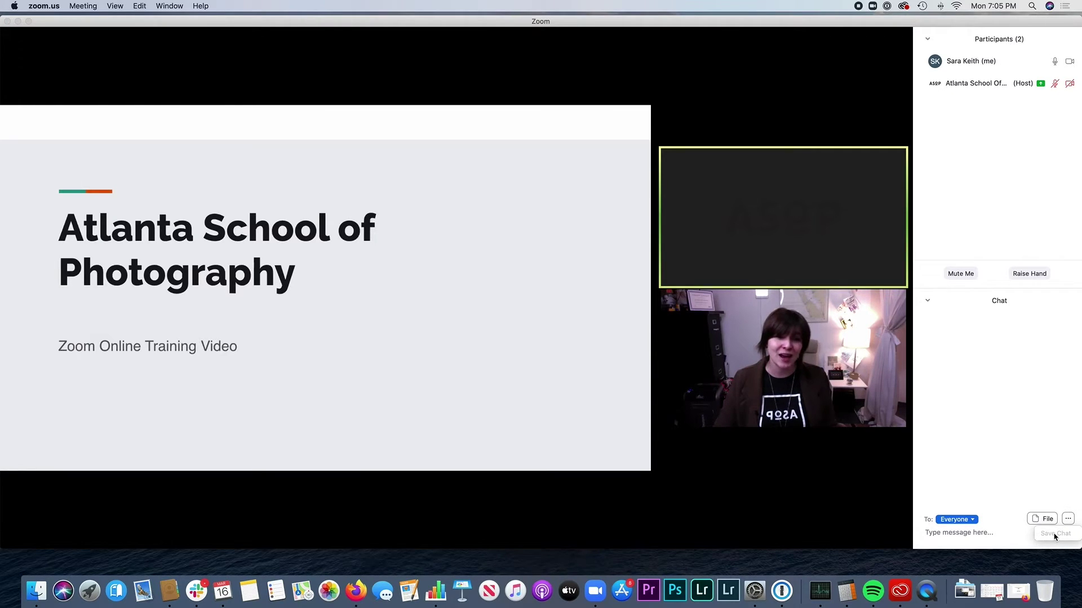
left_click(1045, 477)
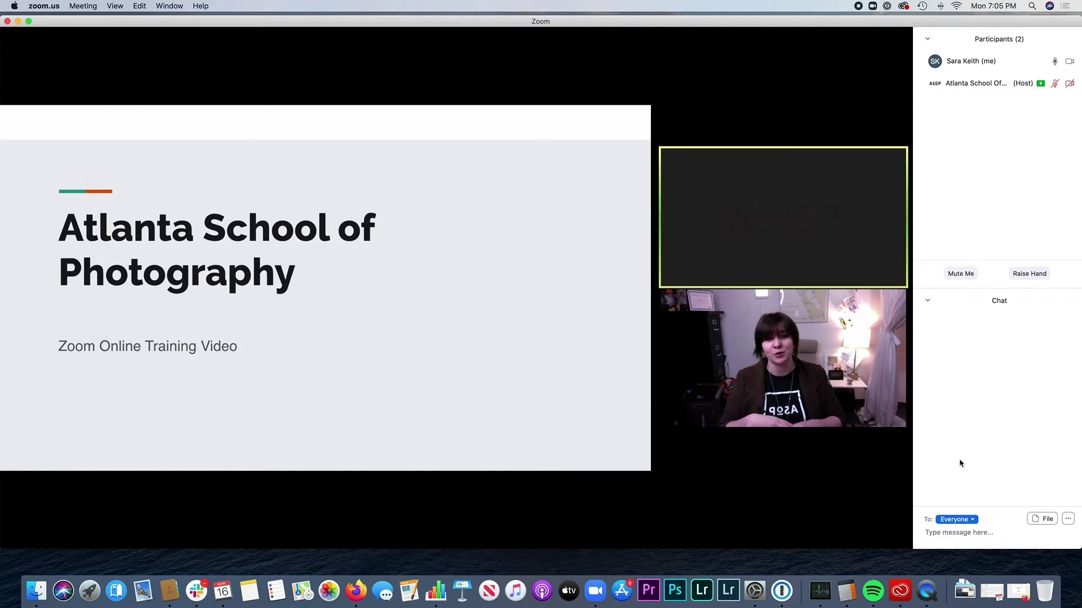
Send a thumbs-up reaction to the meeting
mouse_move(608, 509)
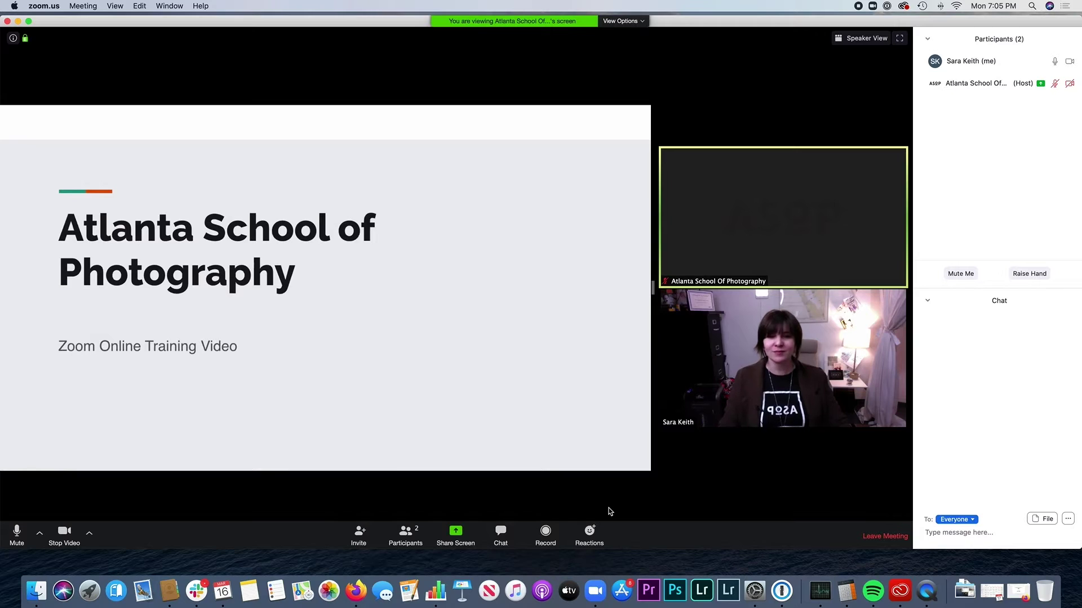
left_click(593, 538)
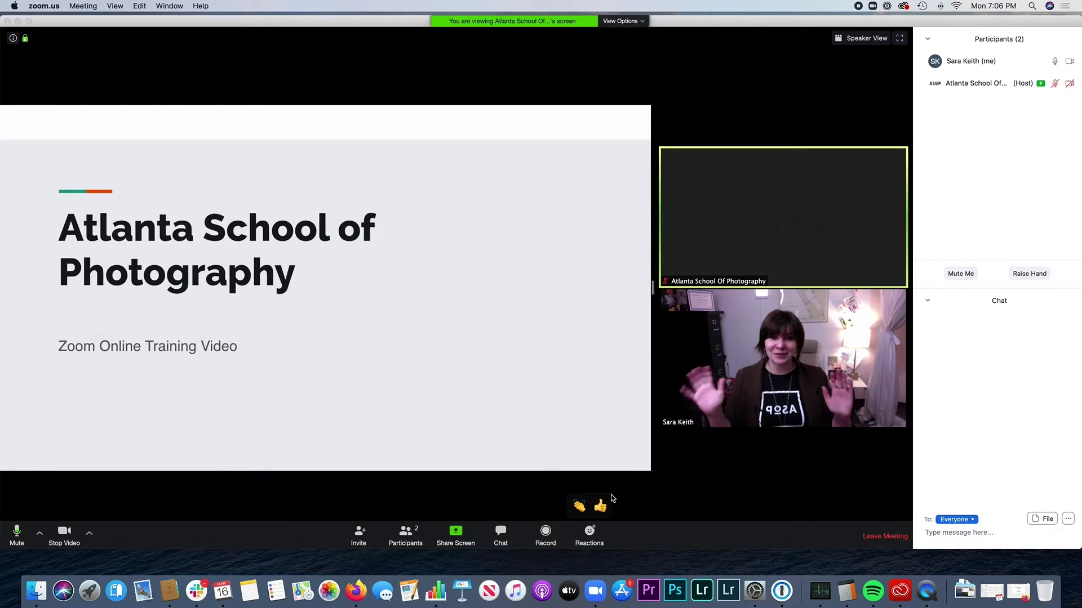
left_click(599, 509)
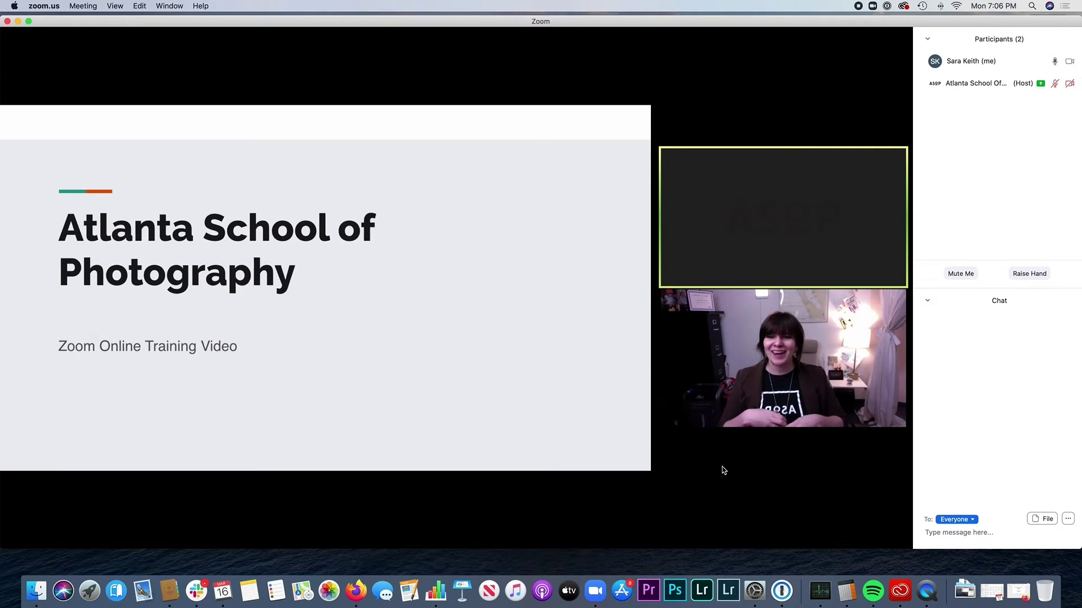
Turn Side-by-side Mode off for the host's shared screen and turn it back on
mouse_move(475, 338)
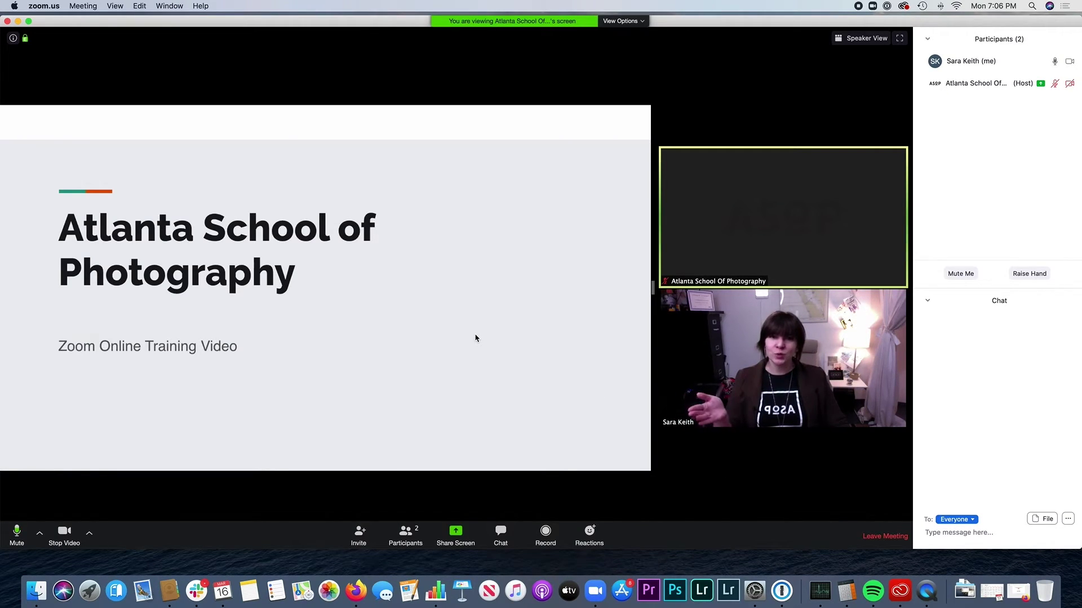
left_click(615, 21)
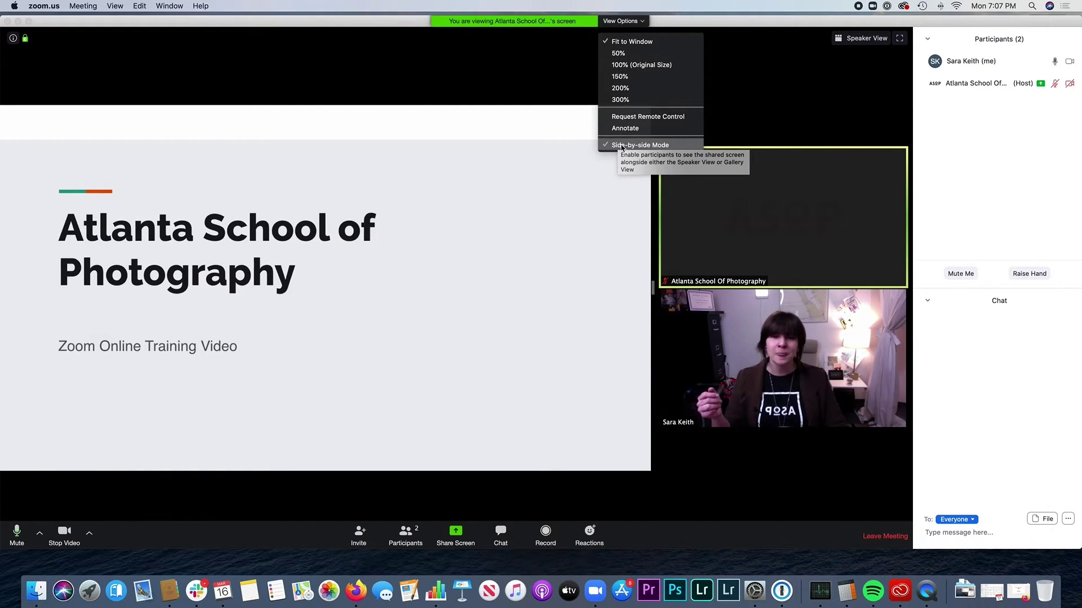
left_click(628, 146)
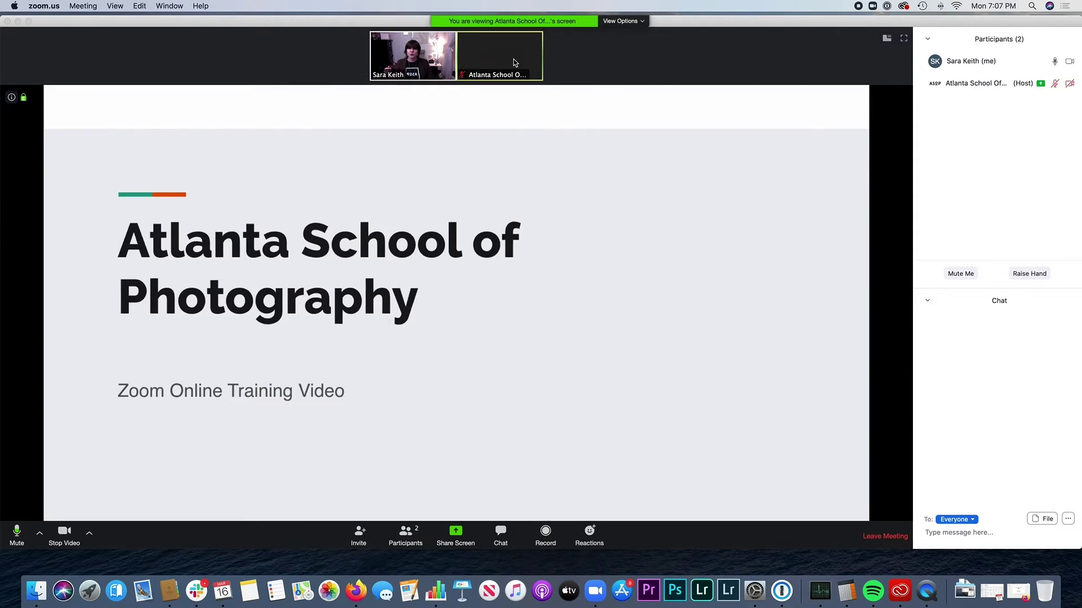
mouse_move(544, 73)
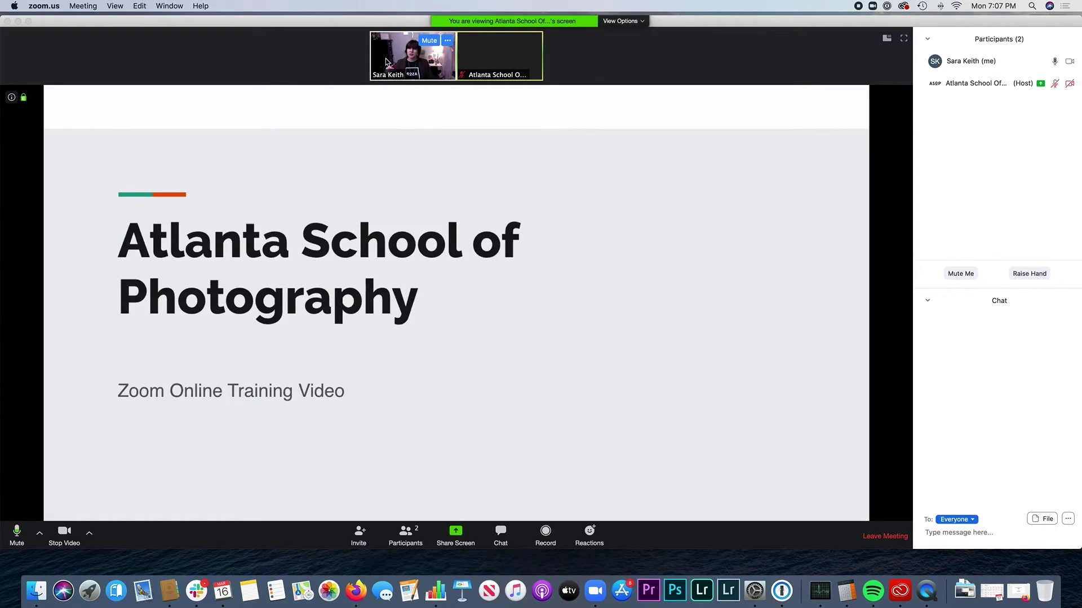
mouse_move(503, 43)
left_click(627, 23)
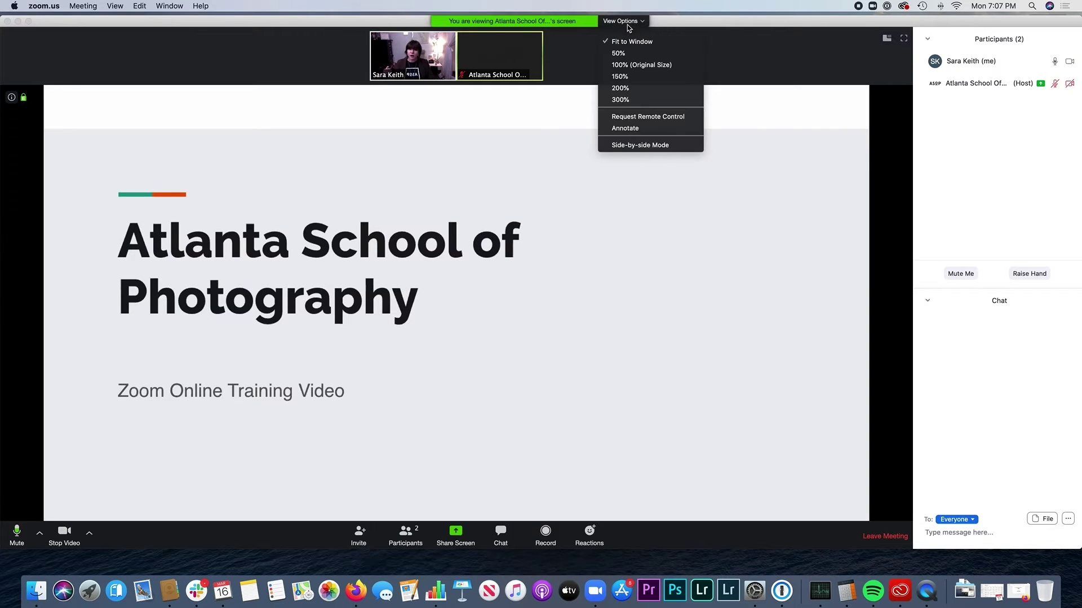
left_click(625, 145)
Share Desktop 1 with the meeting, trying the Adobe Lightroom window as the source before choosing the desktop
mouse_move(679, 365)
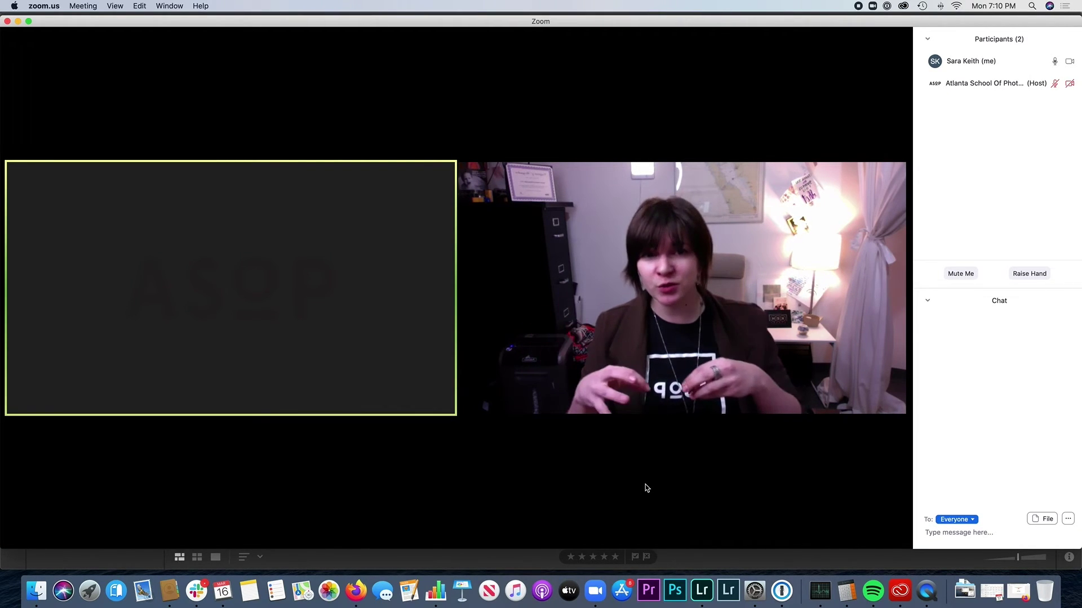
mouse_move(640, 491)
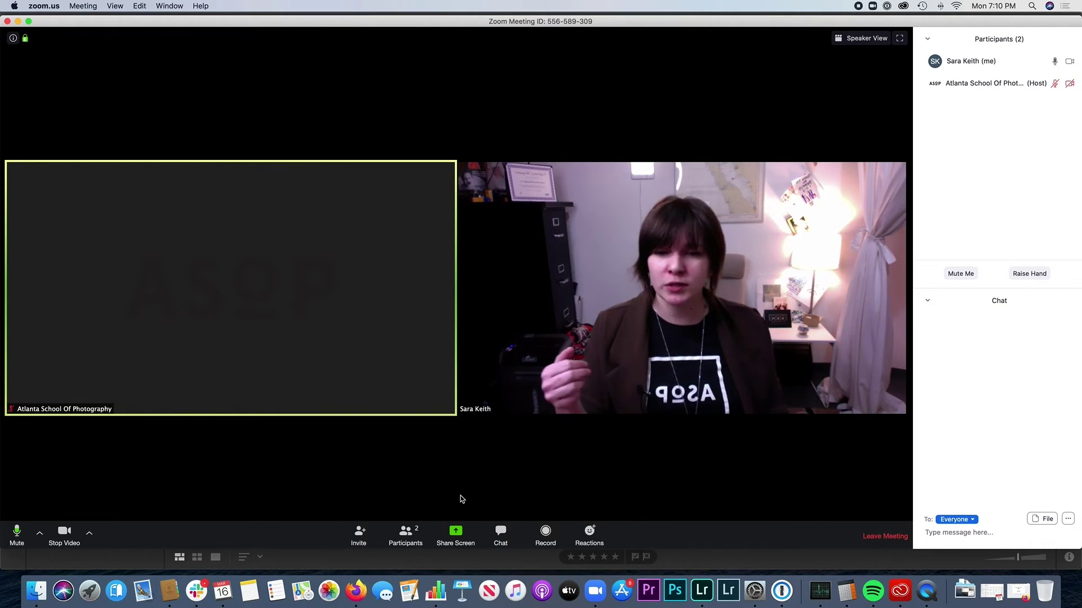
left_click(457, 537)
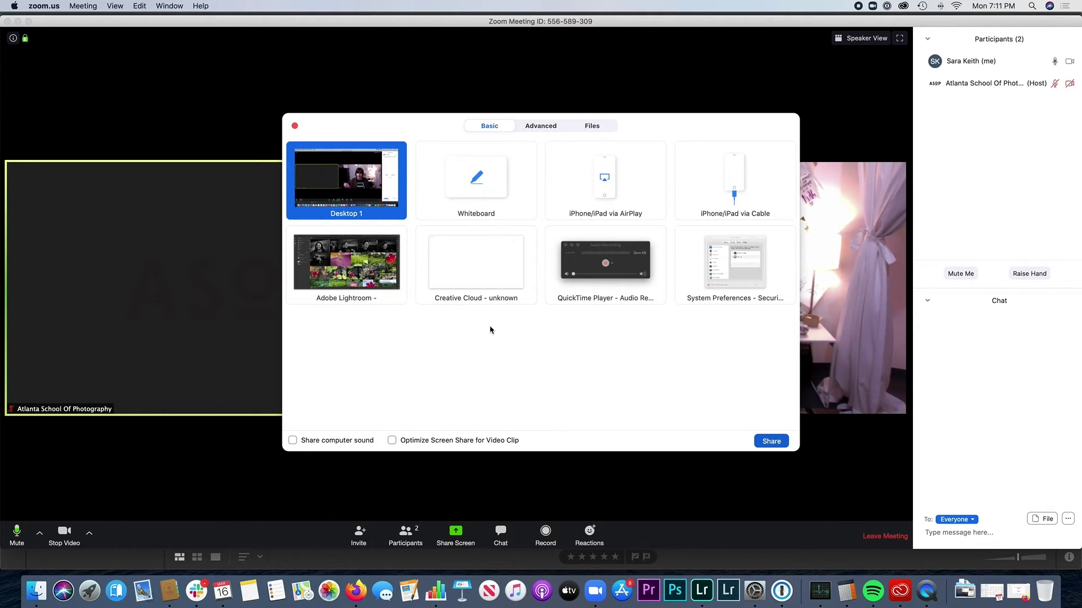
left_click(321, 246)
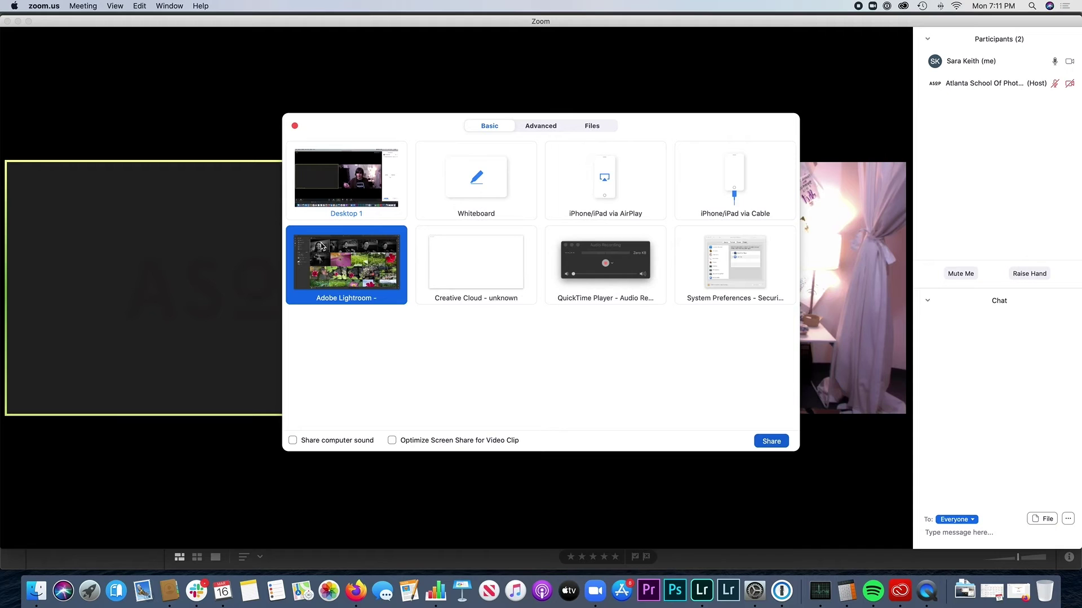
left_click(335, 204)
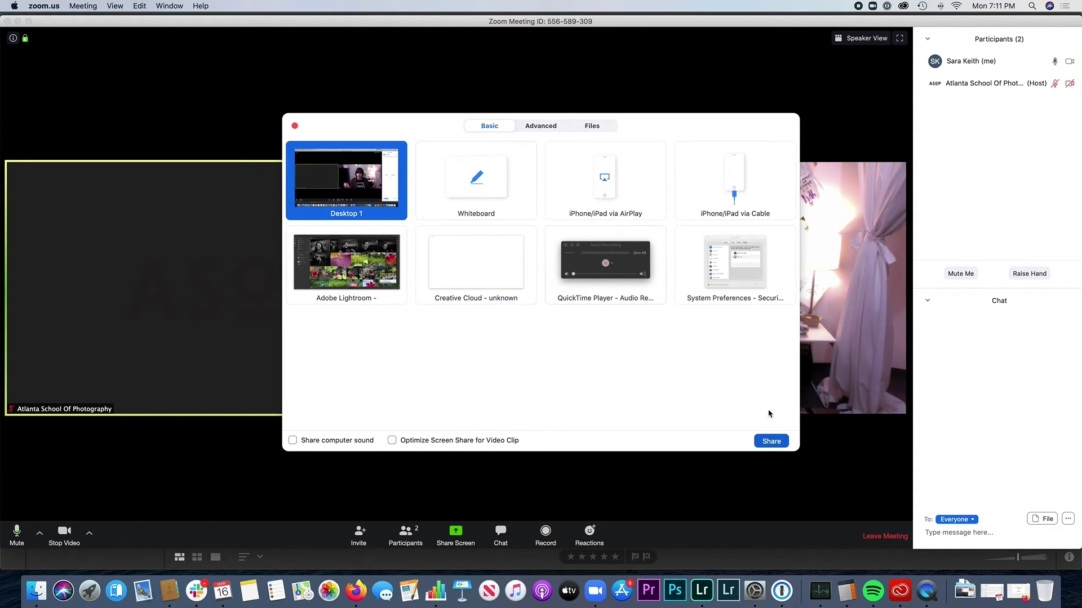
left_click(770, 443)
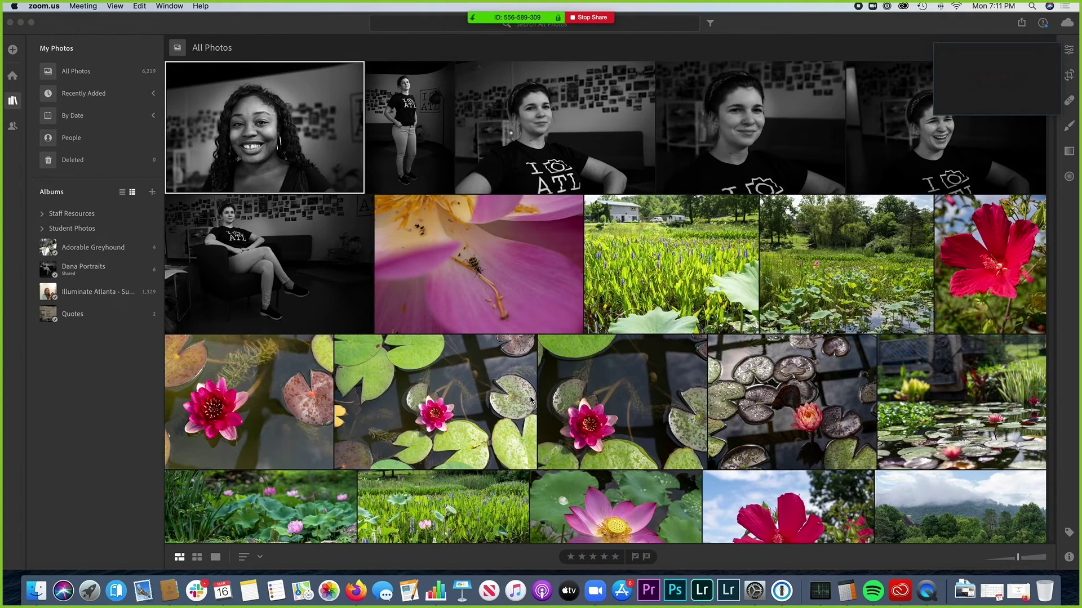
Pause the screen share and give mouse and keyboard control to the host, Atlanta School Of Photography
mouse_move(524, 17)
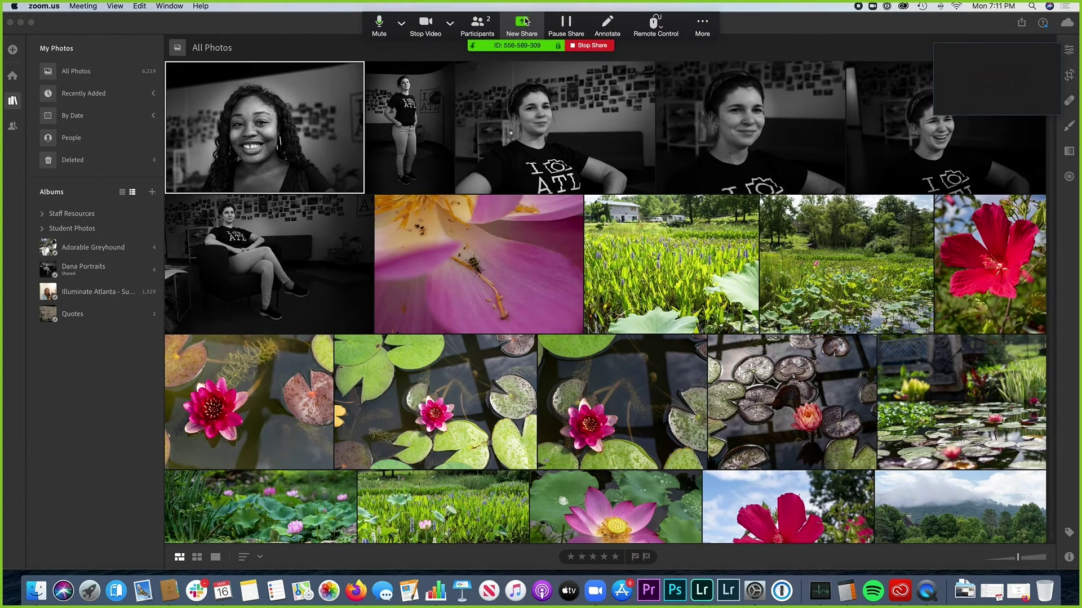
left_click(566, 33)
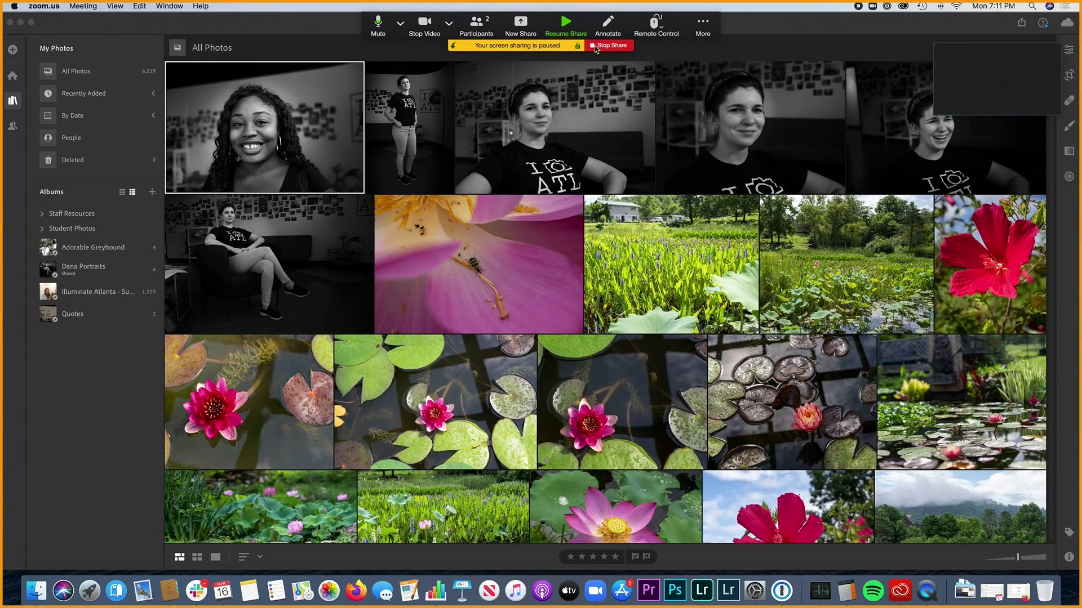
left_click(660, 33)
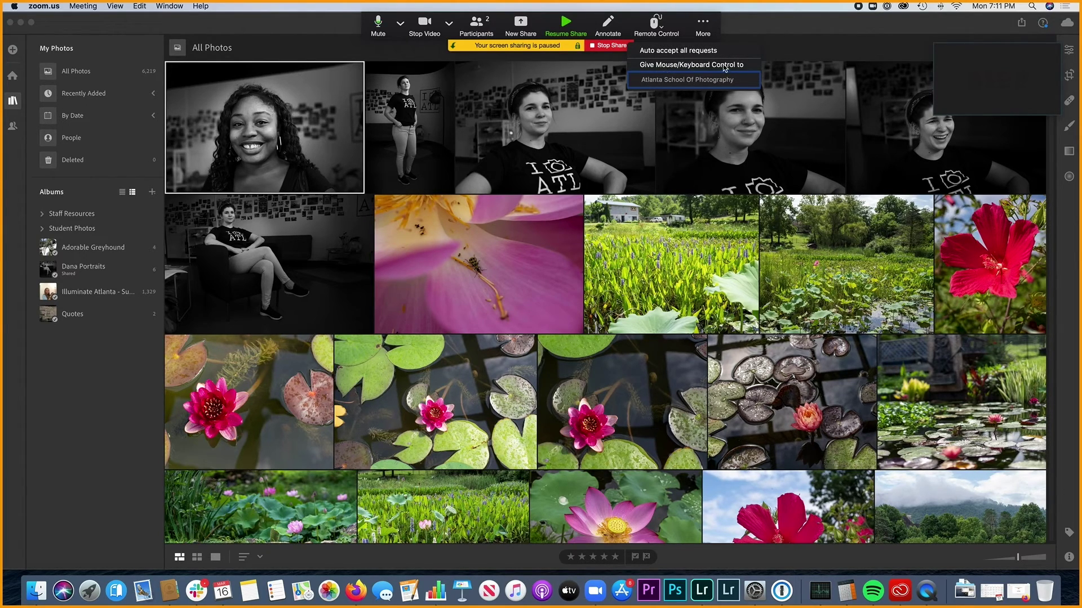
left_click(706, 80)
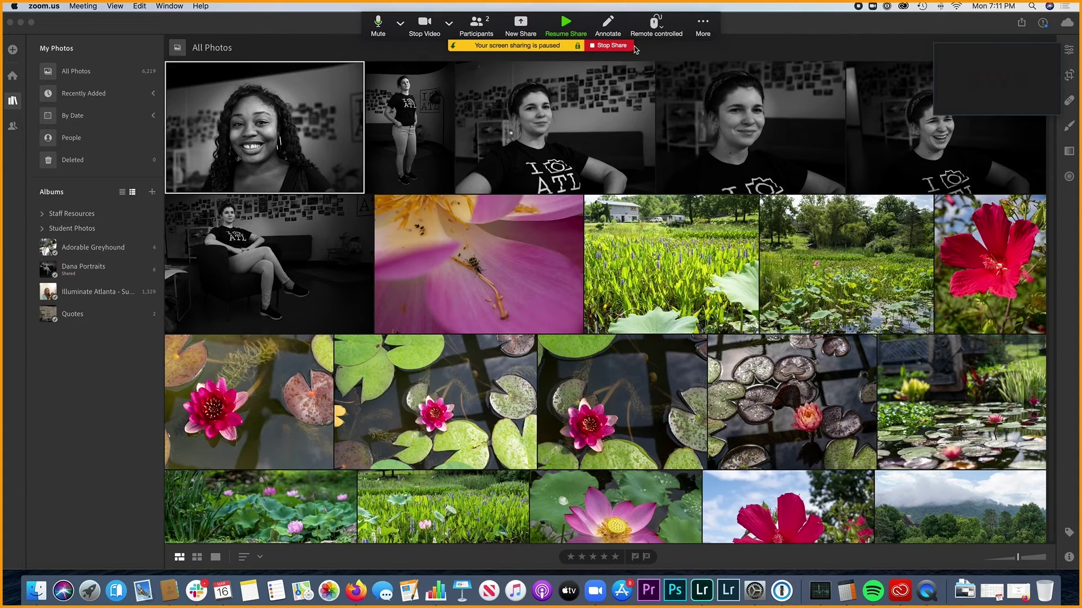
Abort the host's remote control and stop sharing the screen
left_click(663, 27)
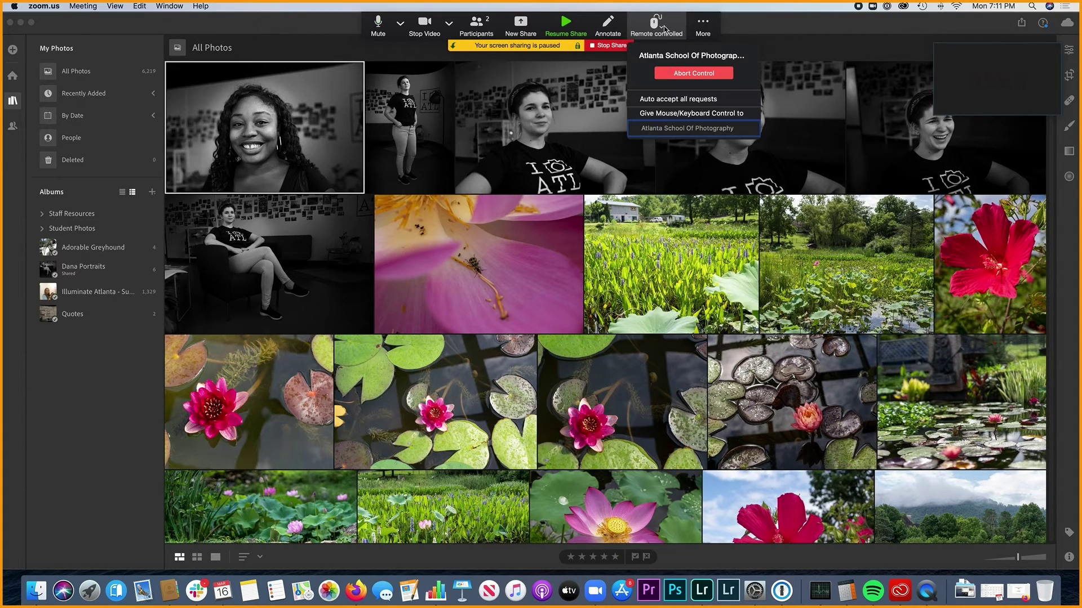
left_click(687, 73)
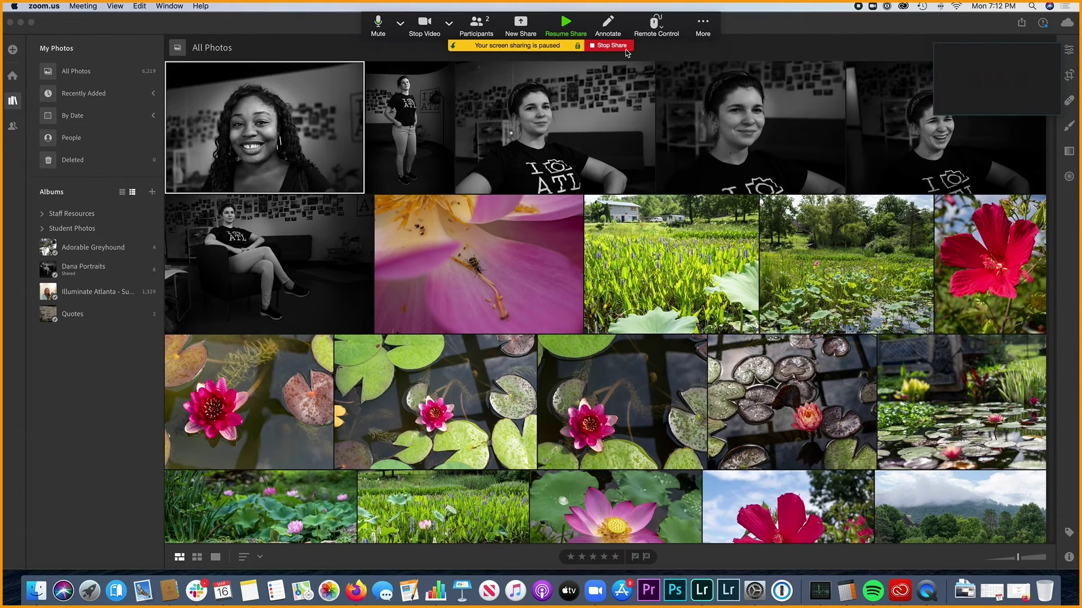
left_click(592, 46)
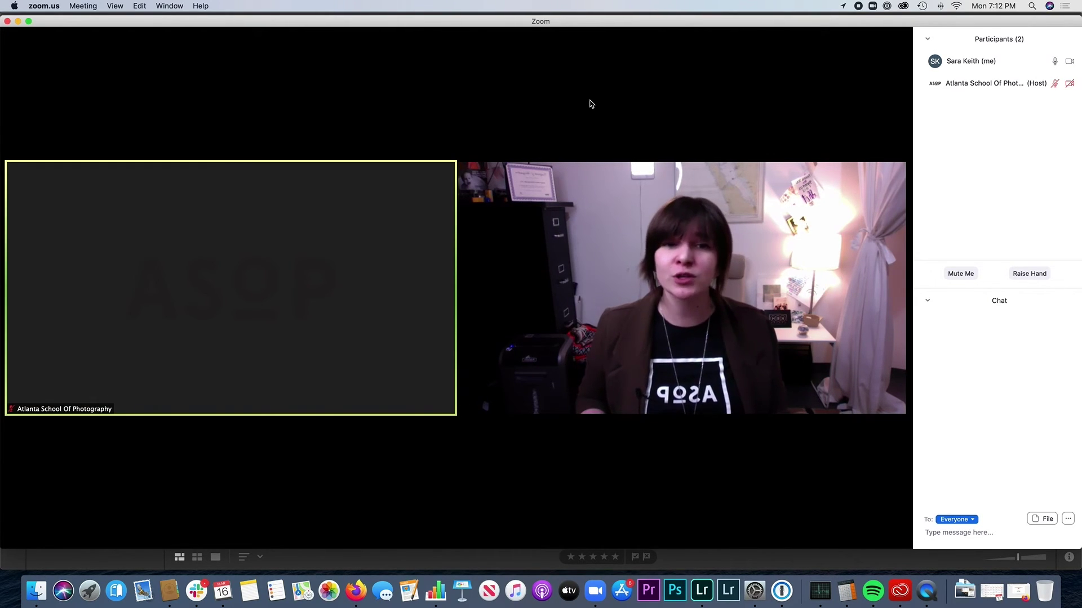
Check the camera and virtual background options, and turn your video off and start it again
mouse_move(591, 104)
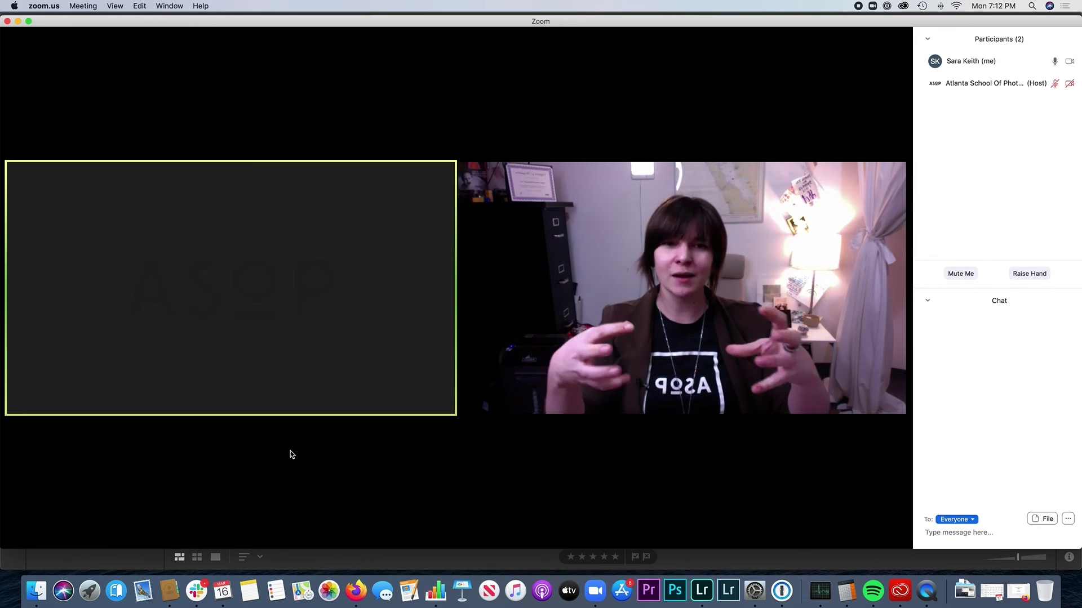
mouse_move(265, 483)
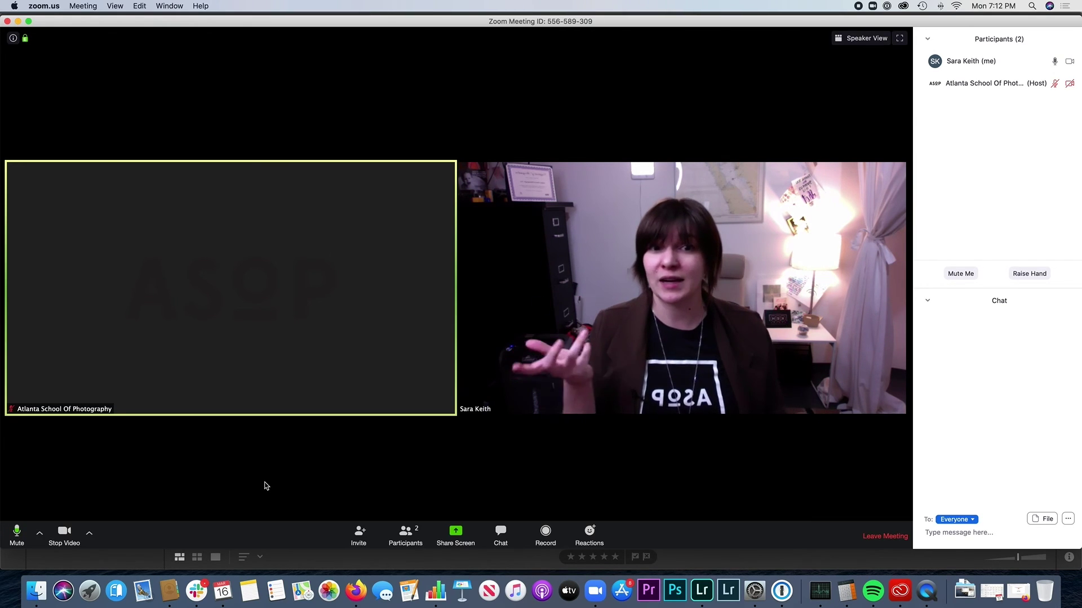
left_click(89, 535)
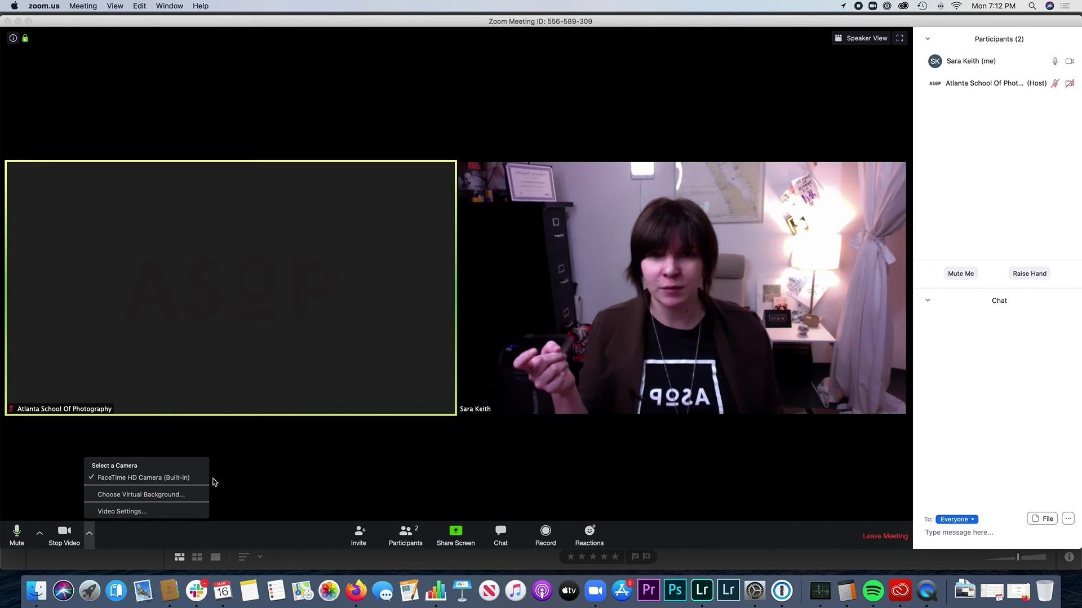
left_click(250, 479)
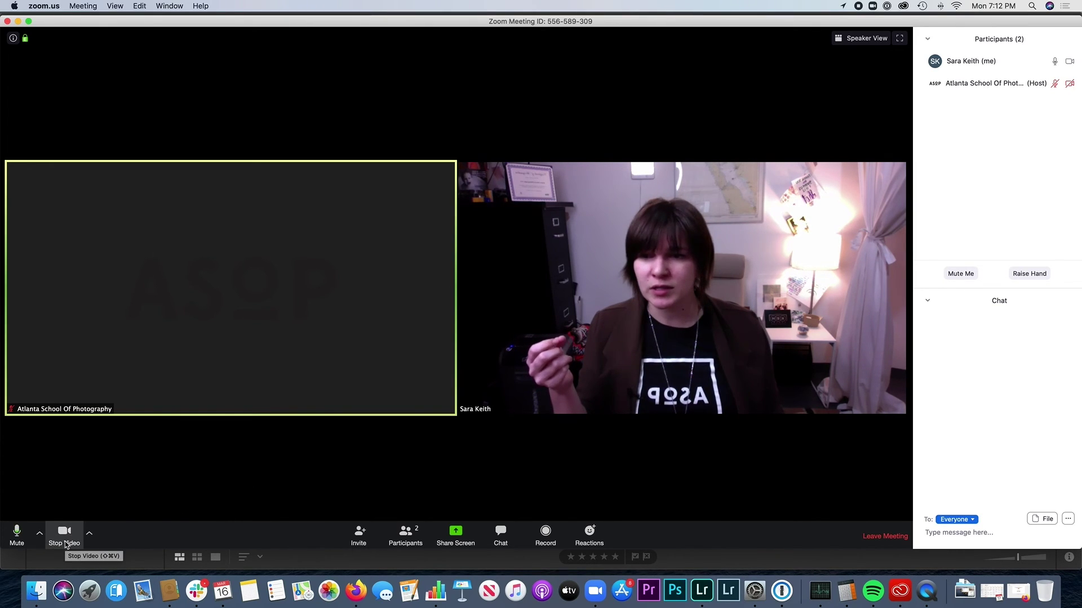
left_click(65, 542)
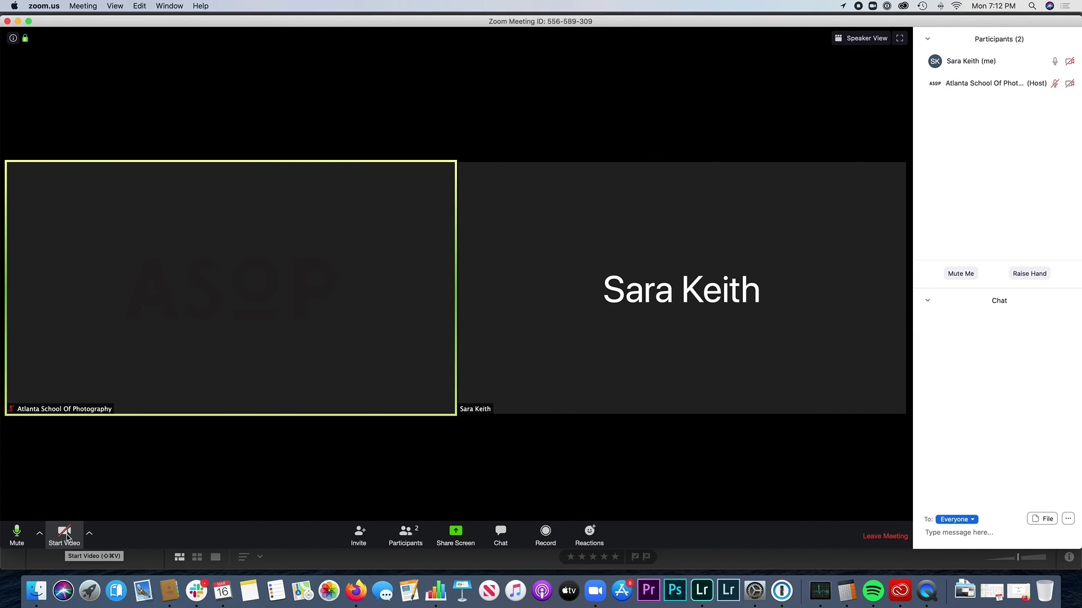
left_click(66, 539)
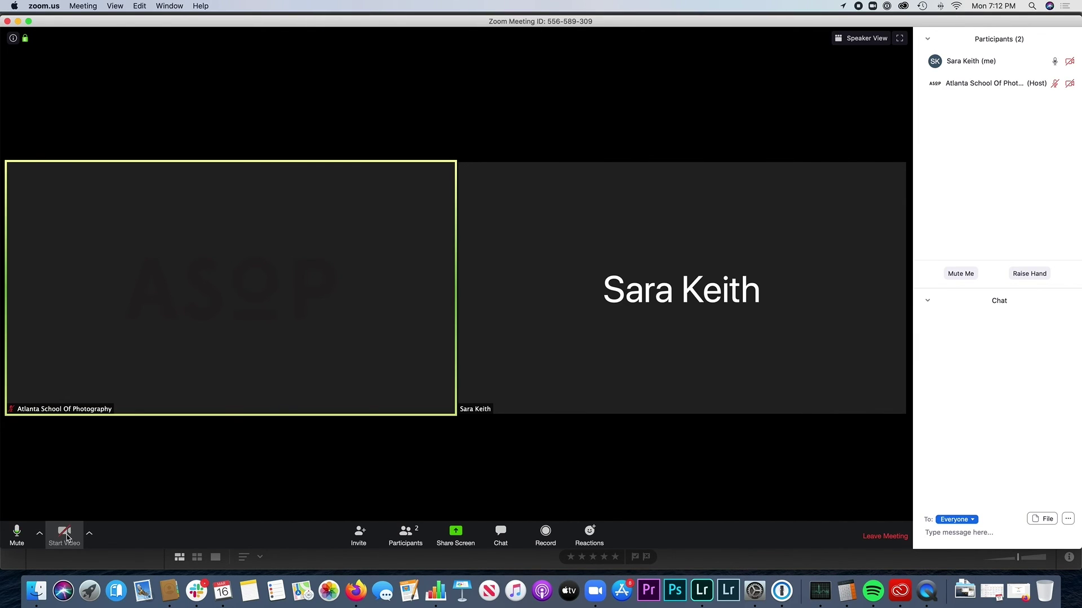